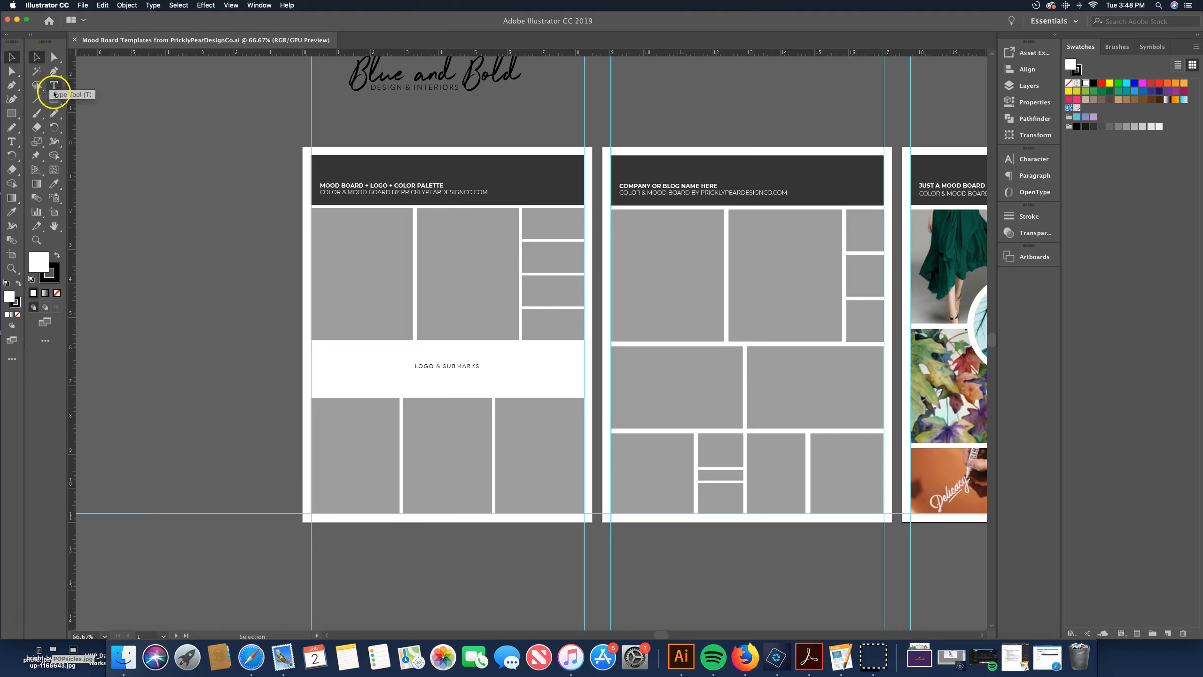
{"action": "left_click", "coordinate": [56, 184]}
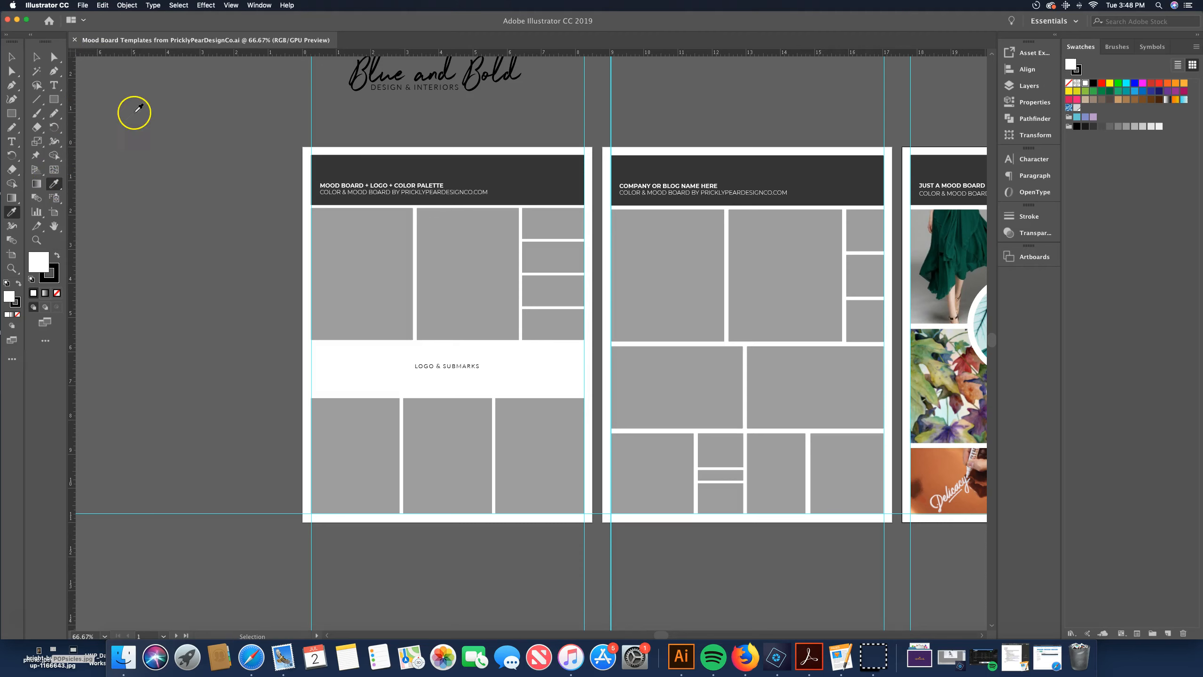
{"action": "left_click", "coordinate": [36, 57]}
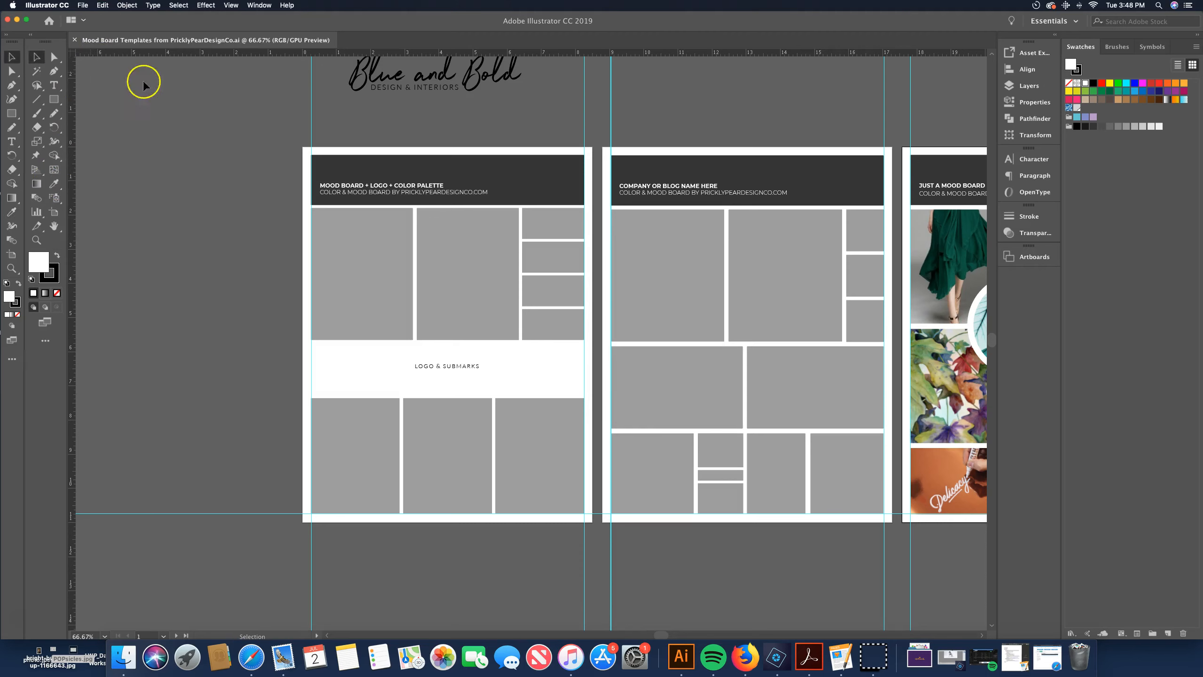
{"action": "left_click", "coordinate": [129, 5]}
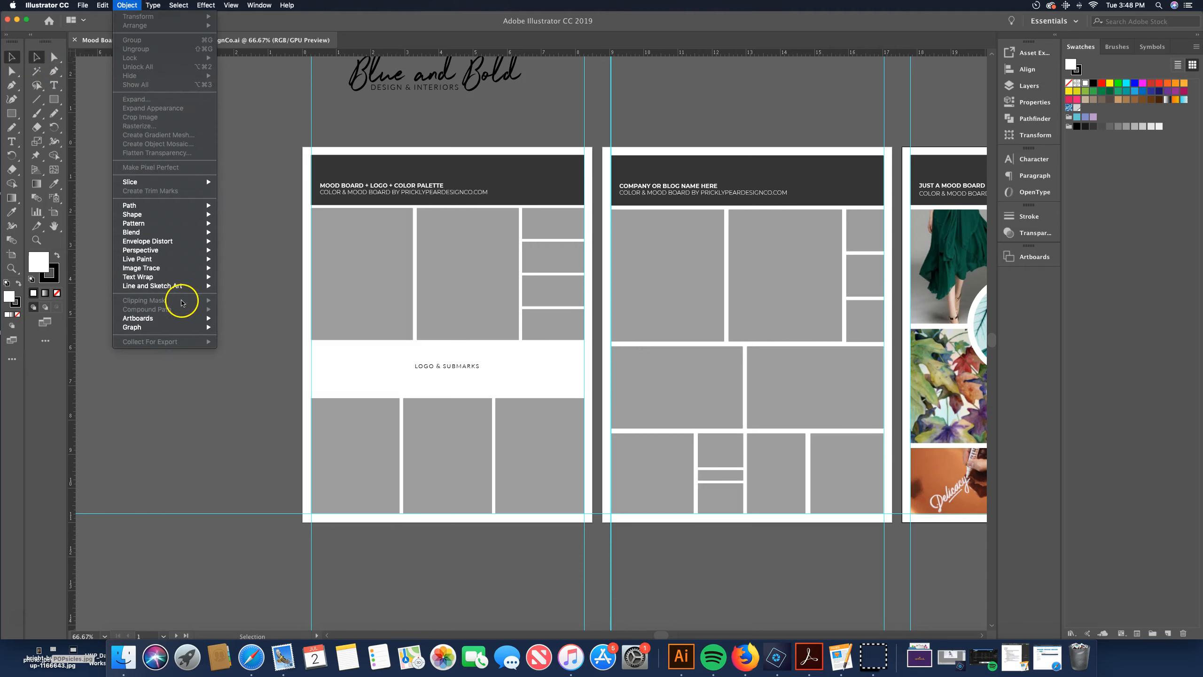
{"action": "left_click", "coordinate": [242, 122]}
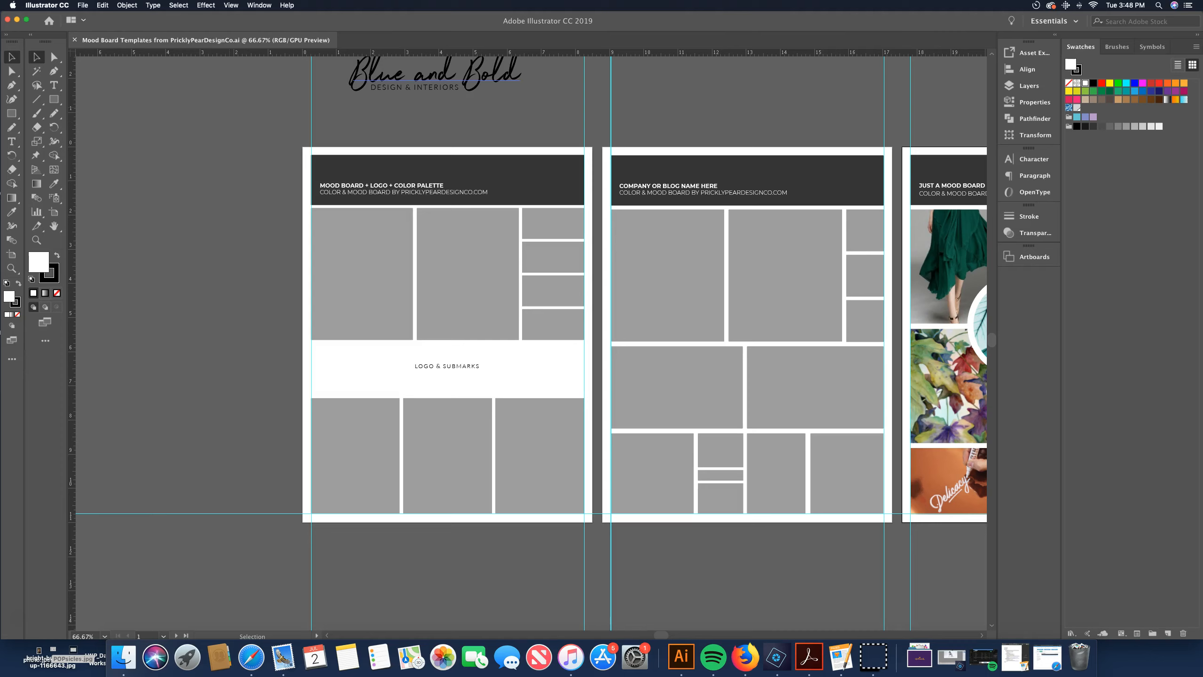
{"action": "left_click", "coordinate": [84, 6]}
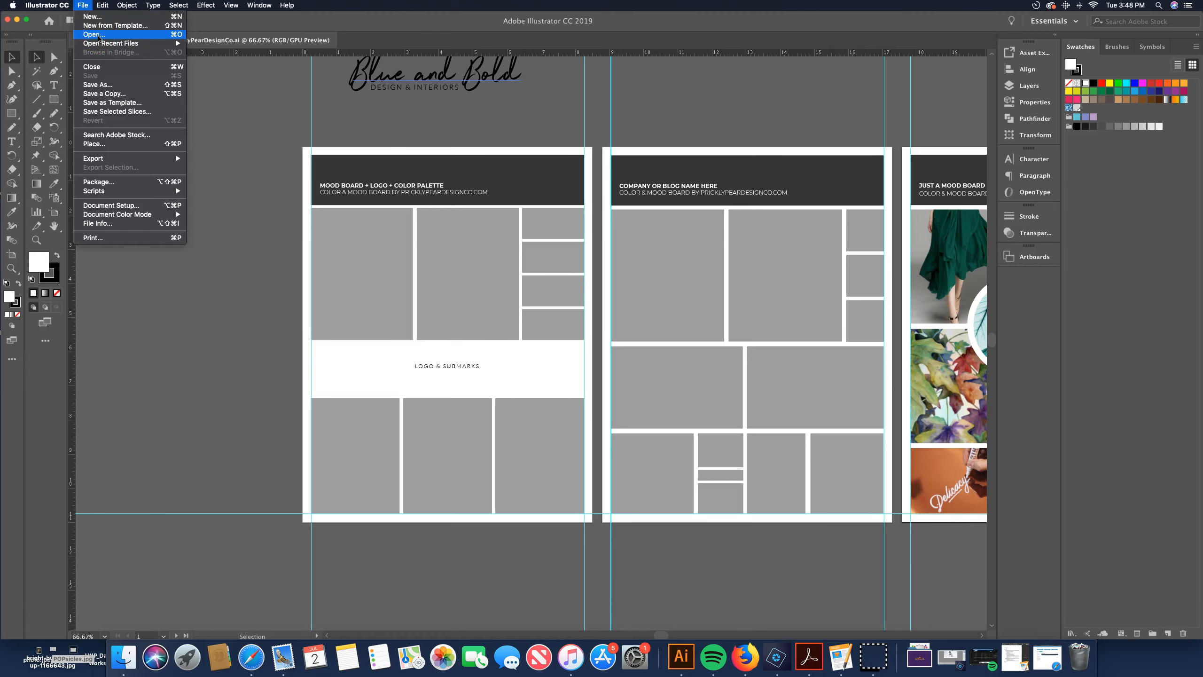
{"action": "left_click", "coordinate": [247, 147]}
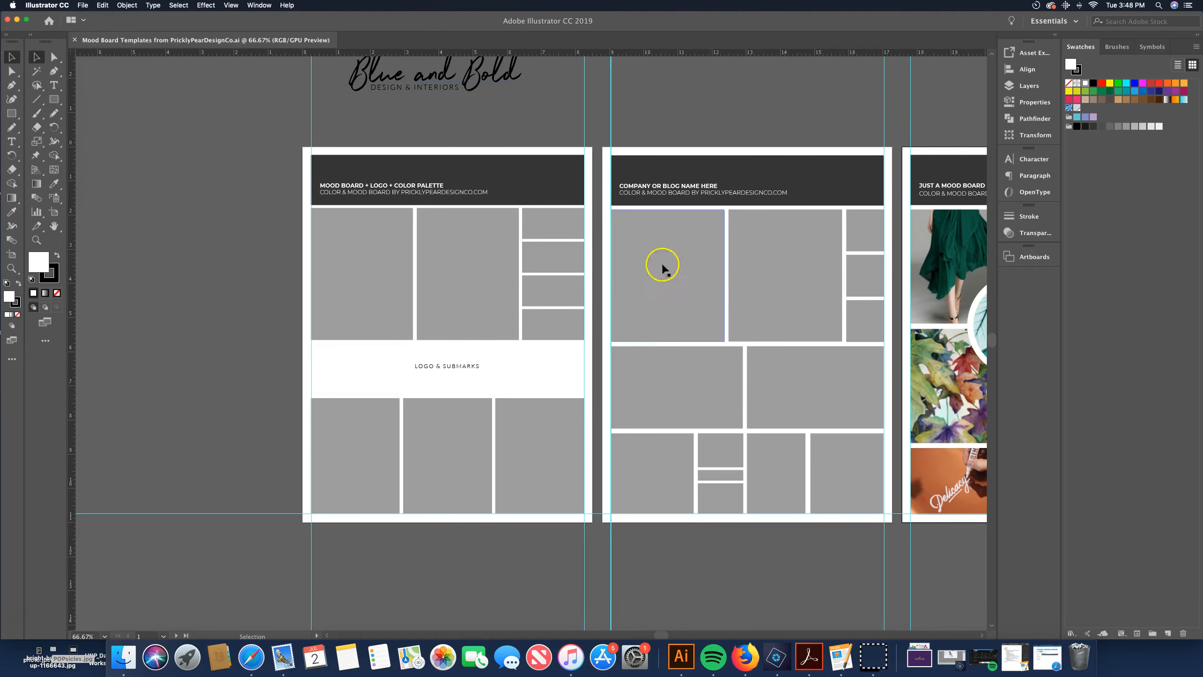
{"action": "scroll", "coordinate": [925, 289], "scroll_direction": "right", "scroll_amount": 2}
{"action": "scroll", "coordinate": [924, 291], "scroll_direction": "right", "scroll_amount": 10}
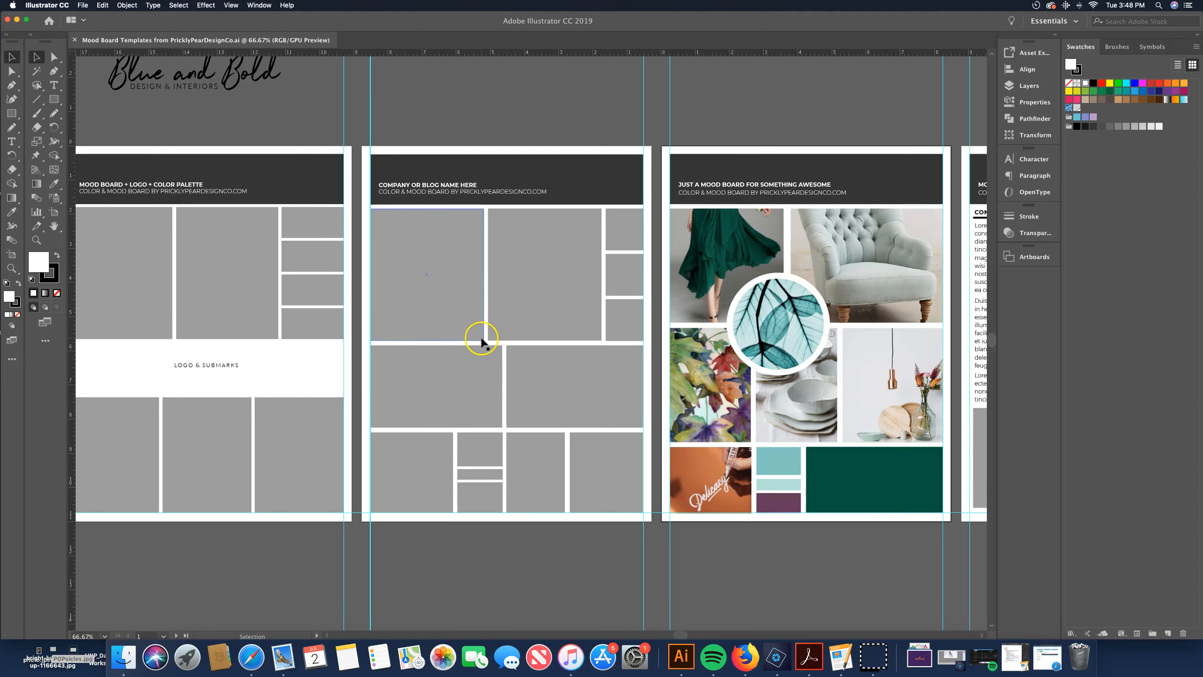
{"action": "scroll", "coordinate": [182, 322], "scroll_direction": "left", "scroll_amount": 5}
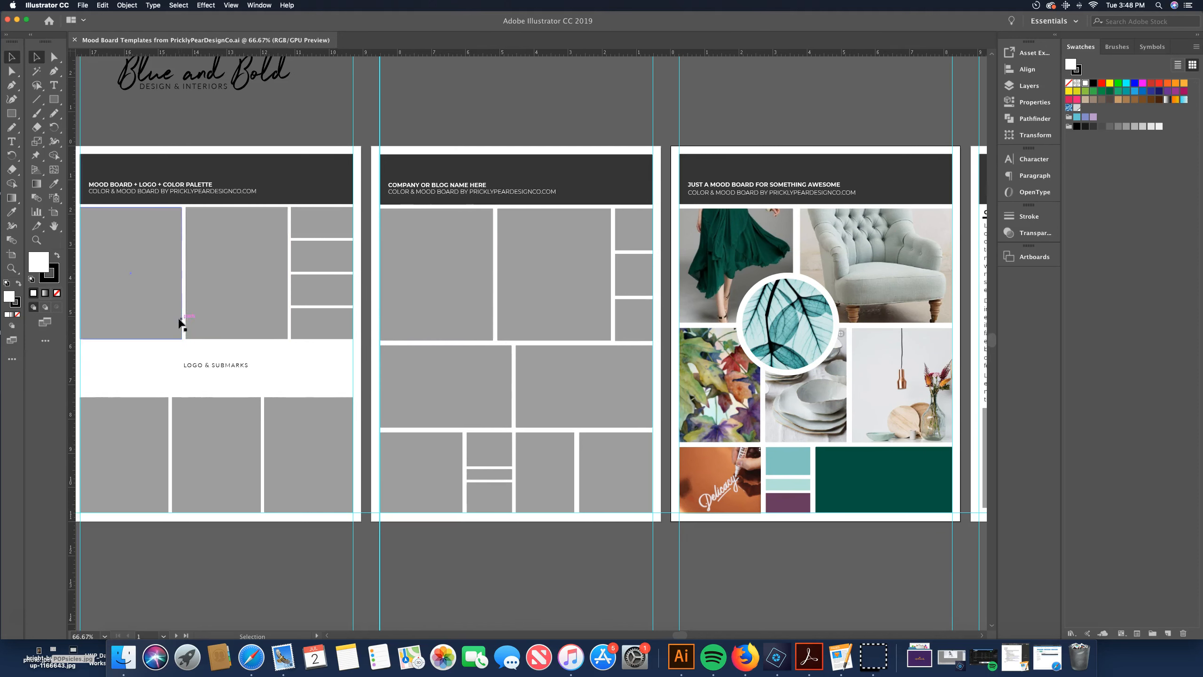
{"action": "scroll", "coordinate": [180, 325], "scroll_direction": "left", "scroll_amount": 3}
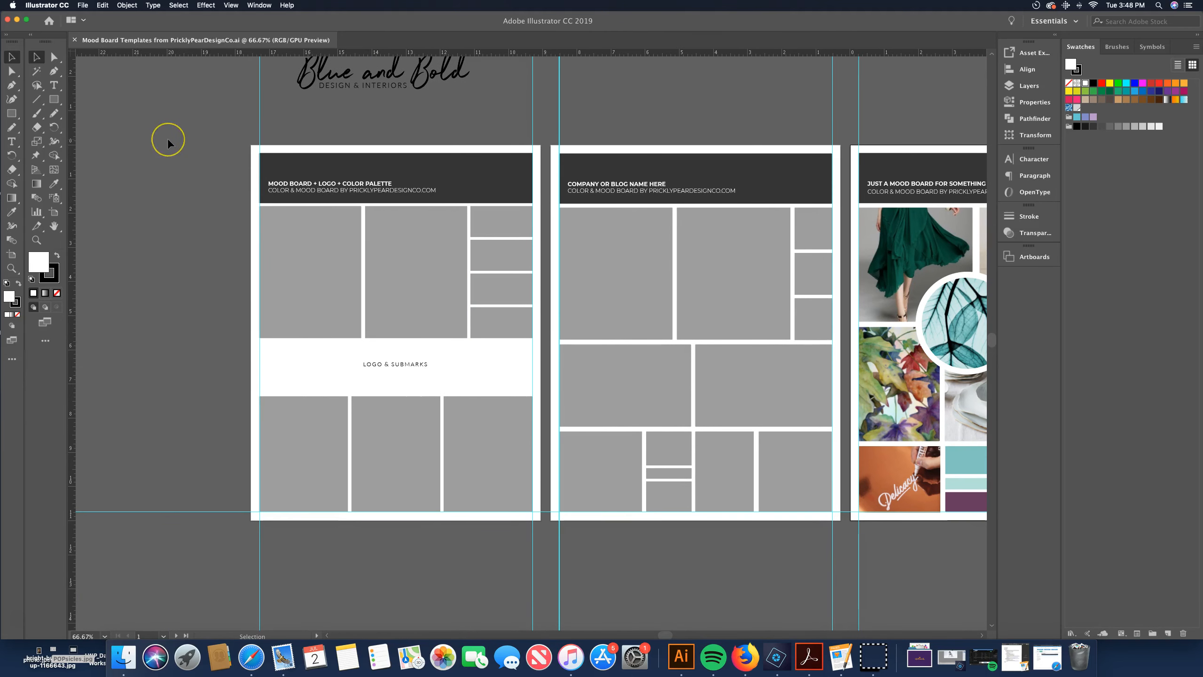
{"action": "scroll", "coordinate": [168, 139], "scroll_direction": "up", "scroll_amount": 2}
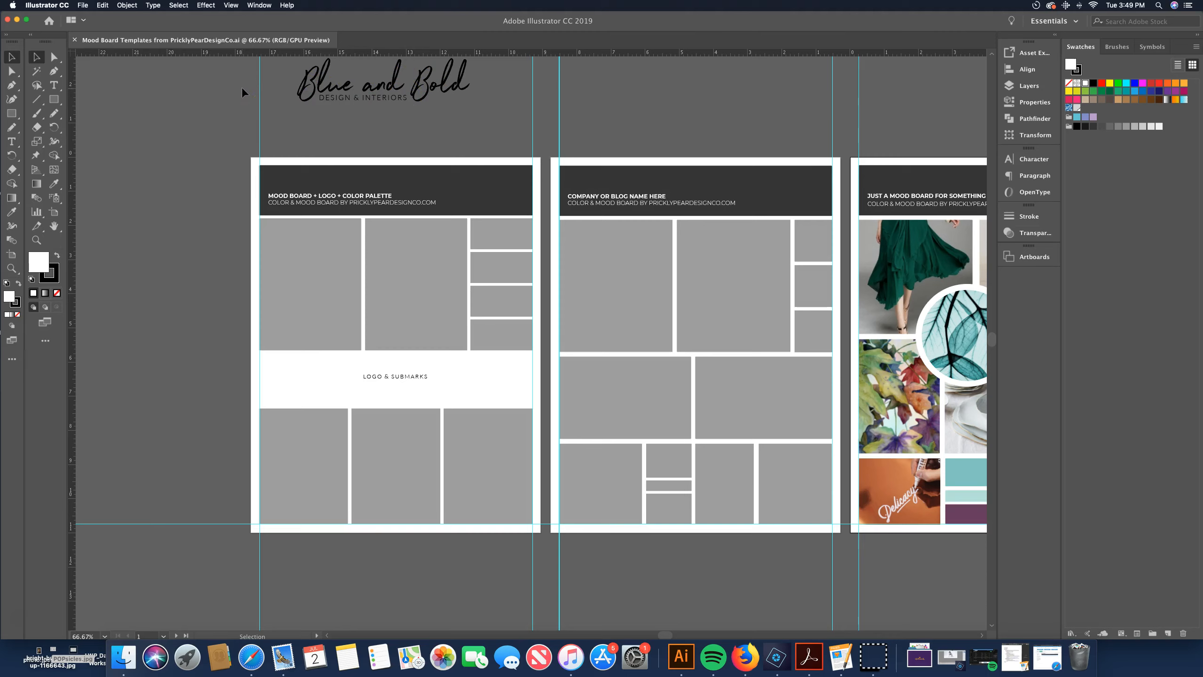
Place all five images from the Blue& Bold MockUp folder into the document
{"action": "left_click", "coordinate": [84, 5]}
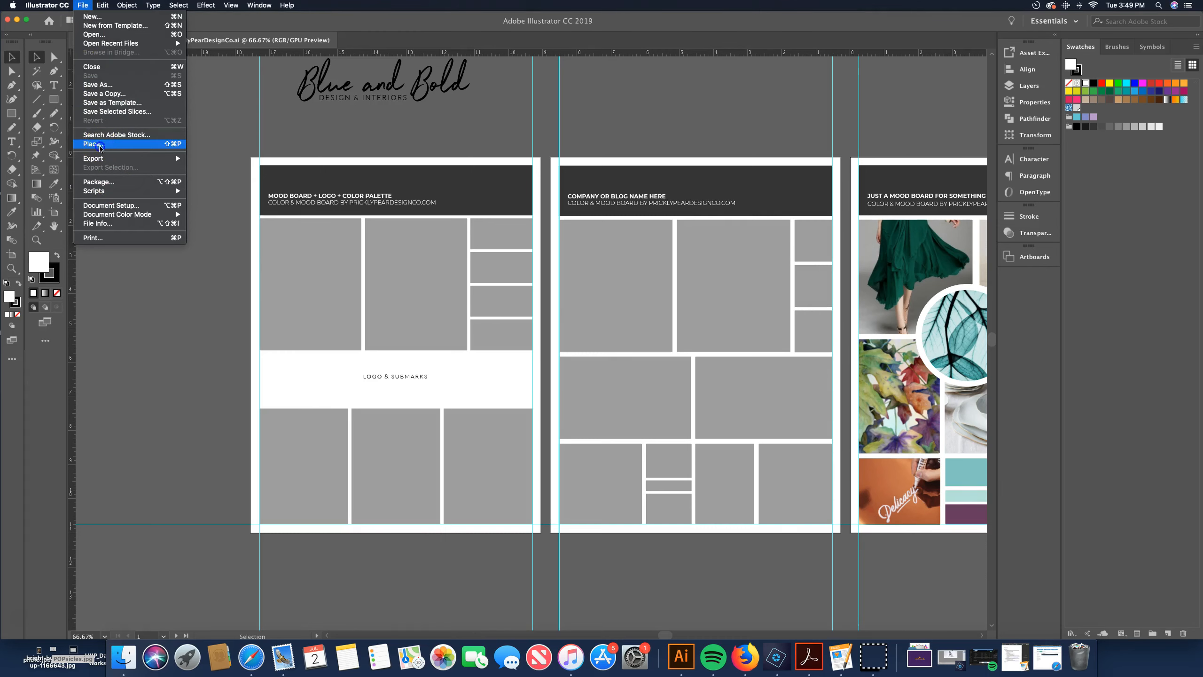
{"action": "left_click", "coordinate": [99, 142]}
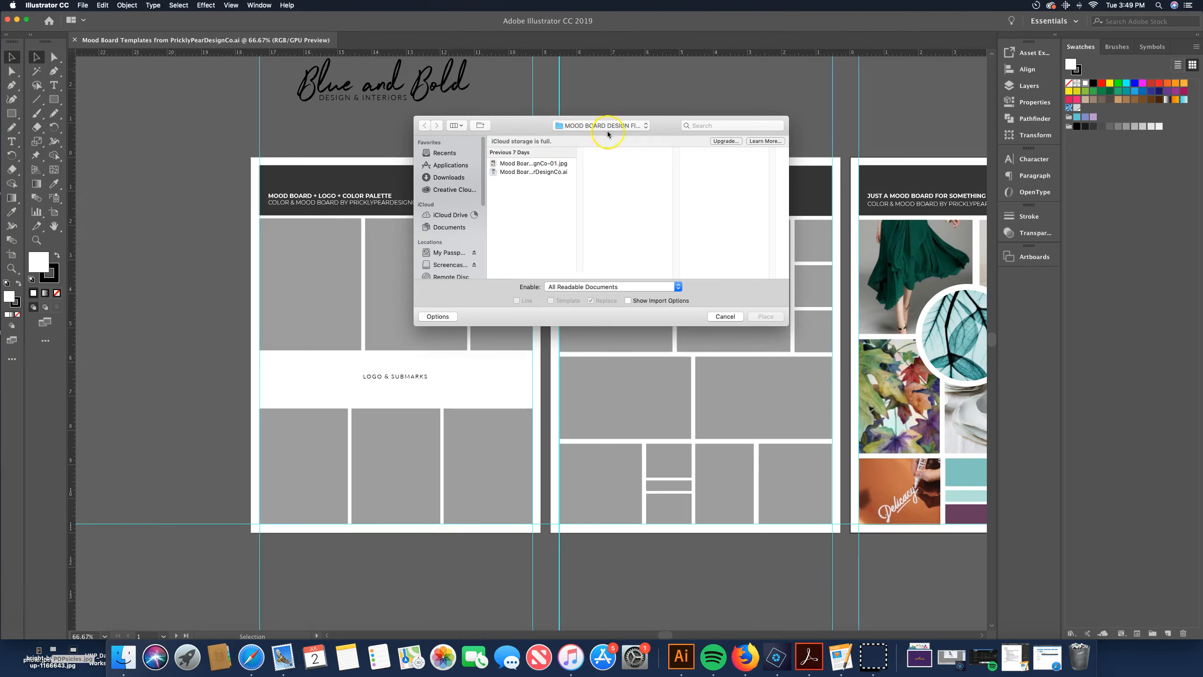
{"action": "left_click", "coordinate": [616, 129]}
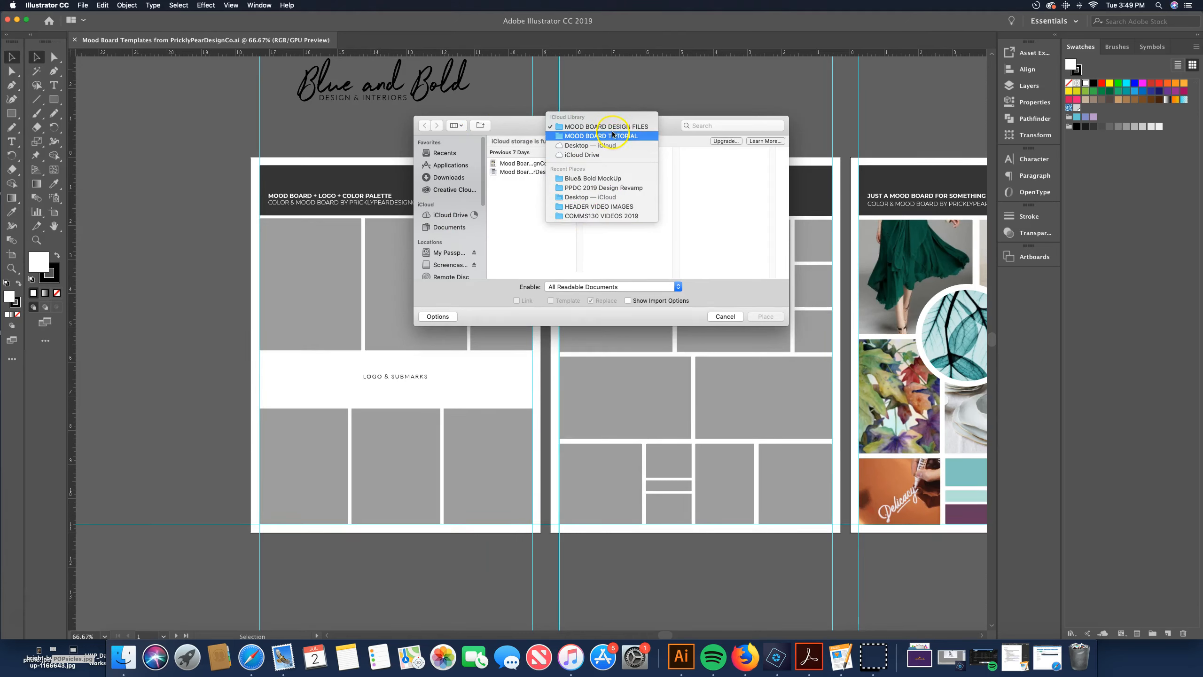
{"action": "left_click", "coordinate": [615, 178]}
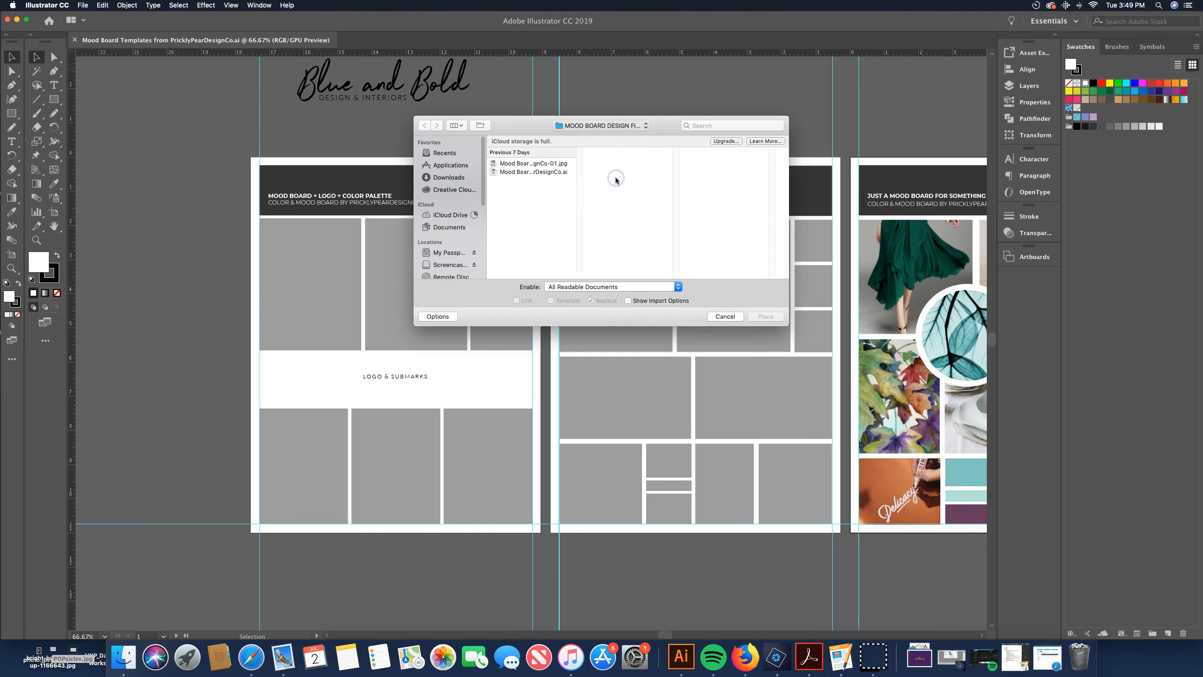
{"action": "left_click", "coordinate": [730, 164]}
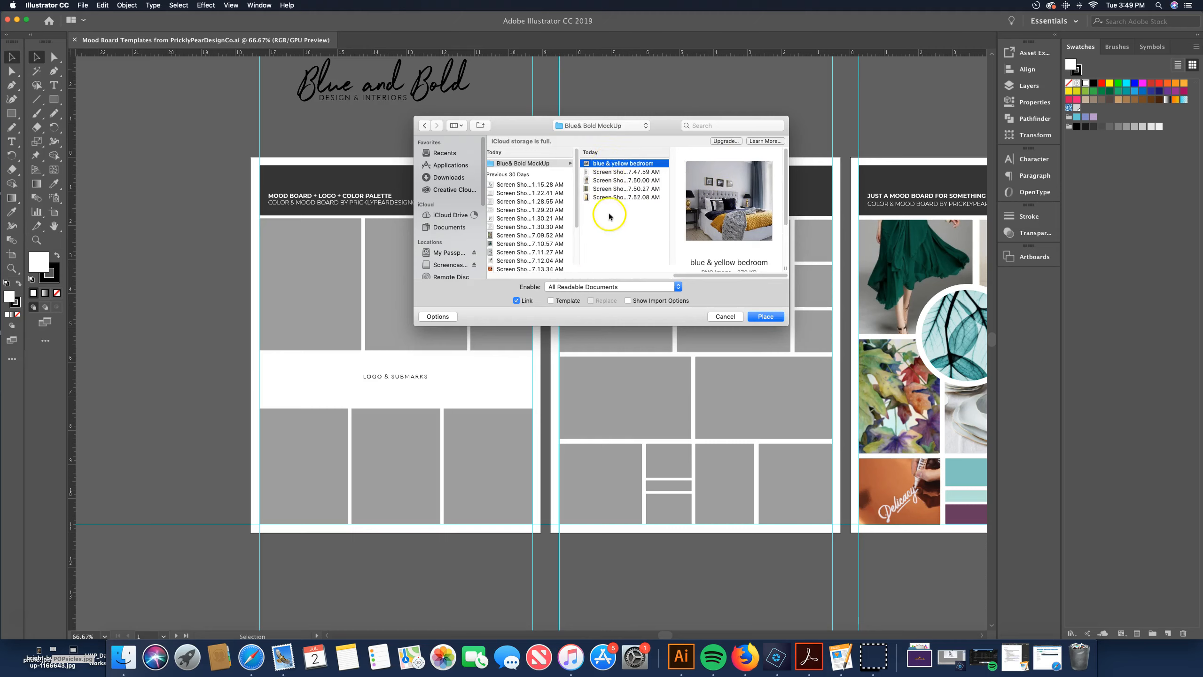
{"action": "left_click", "coordinate": [608, 197], "text": "shift"}
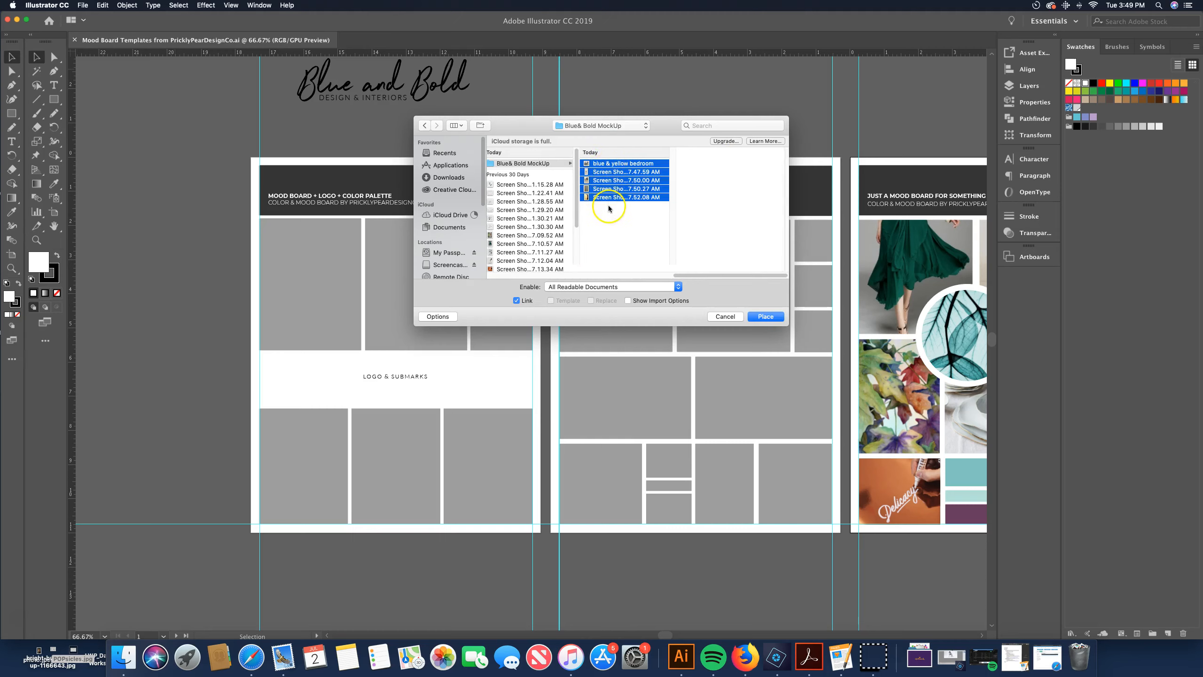
{"action": "left_click", "coordinate": [766, 317]}
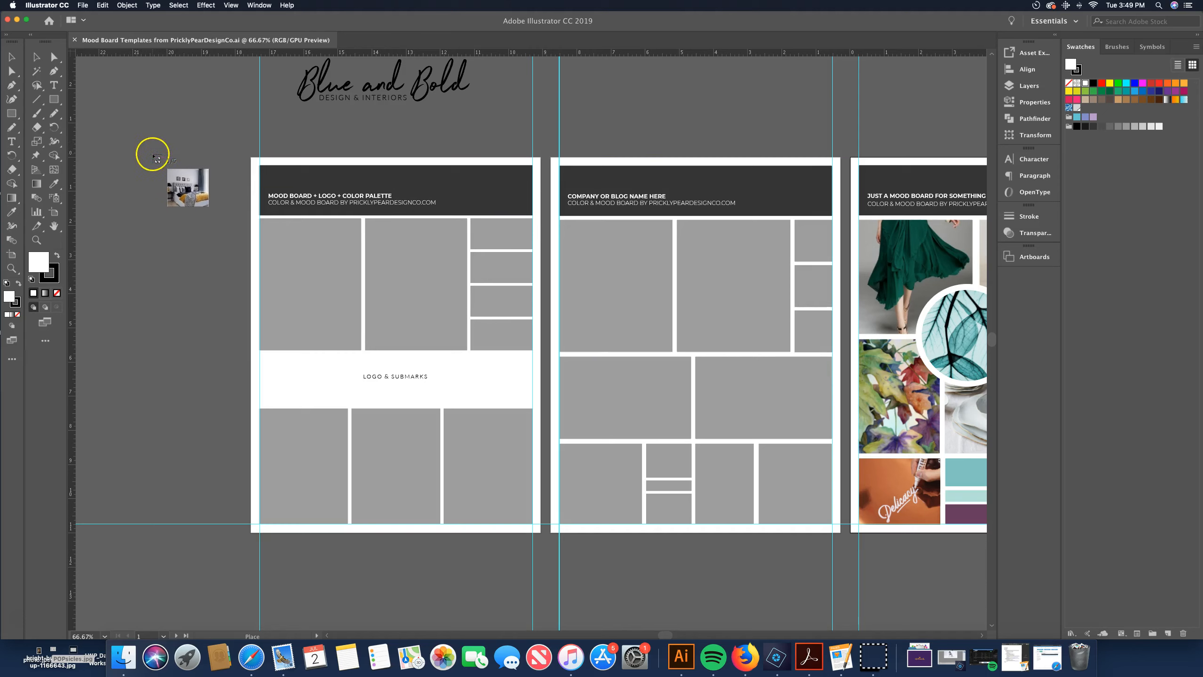
Drop the five loaded images one by one onto the pasteboard beside the first artboard
{"action": "left_click", "coordinate": [124, 118]}
{"action": "left_click", "coordinate": [102, 198]}
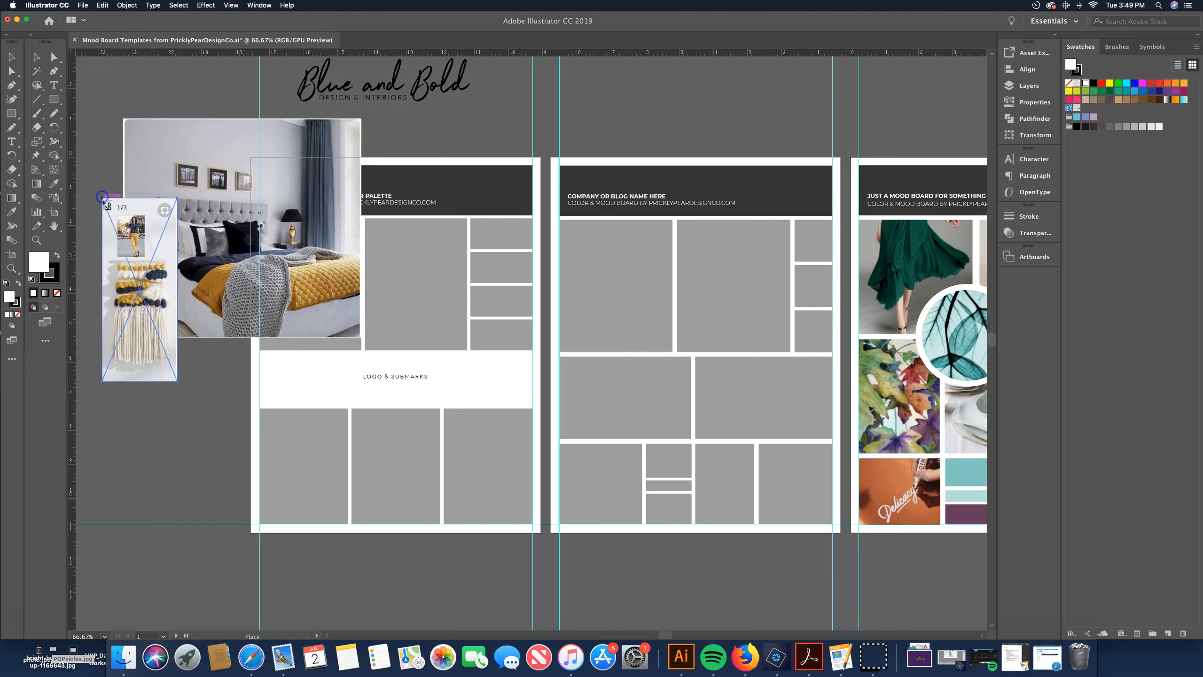
{"action": "left_click", "coordinate": [102, 427]}
{"action": "left_click", "coordinate": [151, 385]}
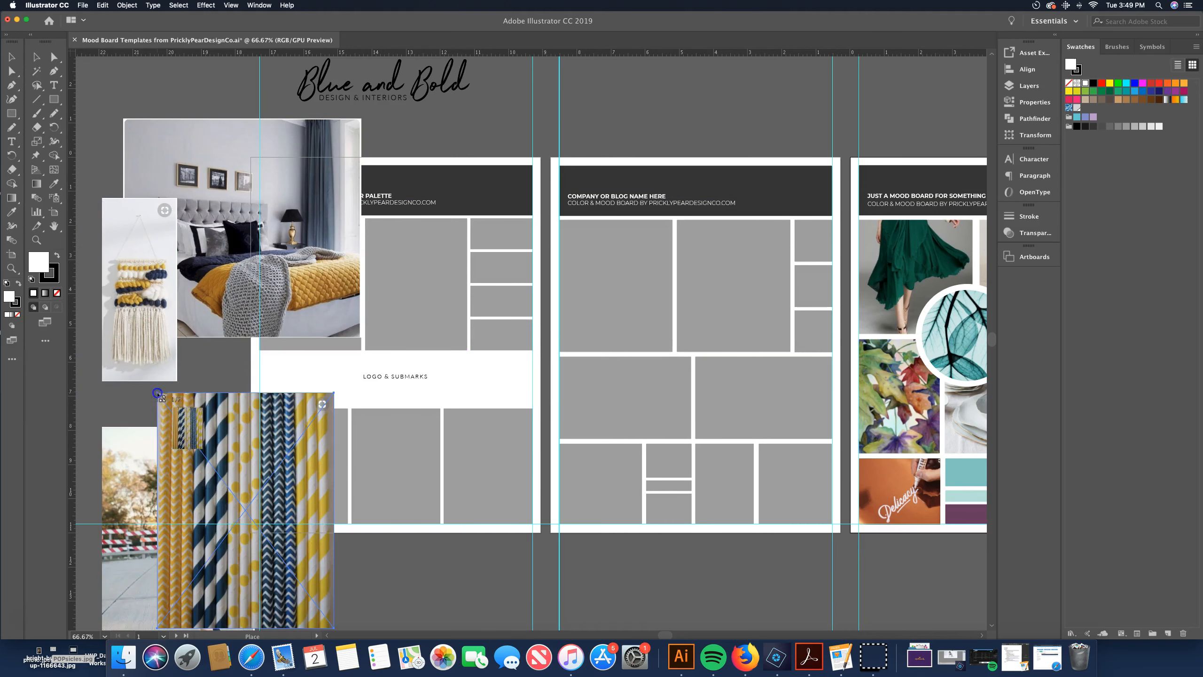
{"action": "left_click", "coordinate": [110, 290]}
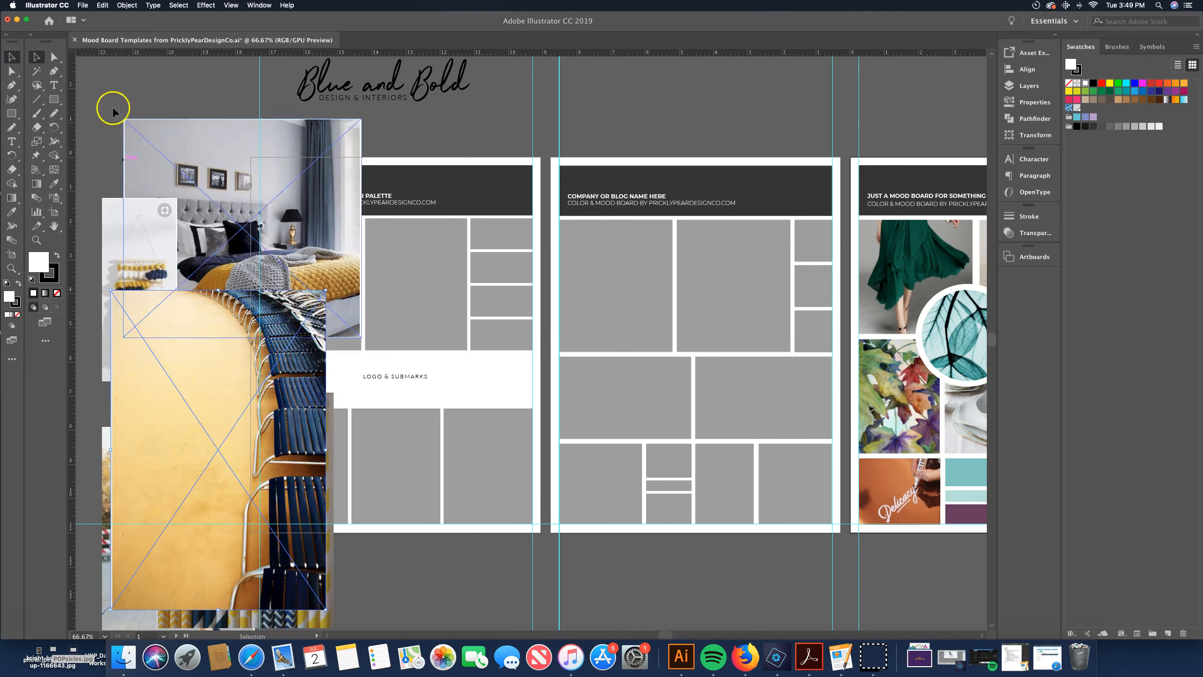
Try to stretch the bedroom photo taller by pulling its bottom edge
{"action": "left_click", "coordinate": [109, 79]}
{"action": "left_click_drag", "start_coordinate": [129, 101], "coordinate": [135, 128]}
{"action": "left_click", "coordinate": [95, 95]}
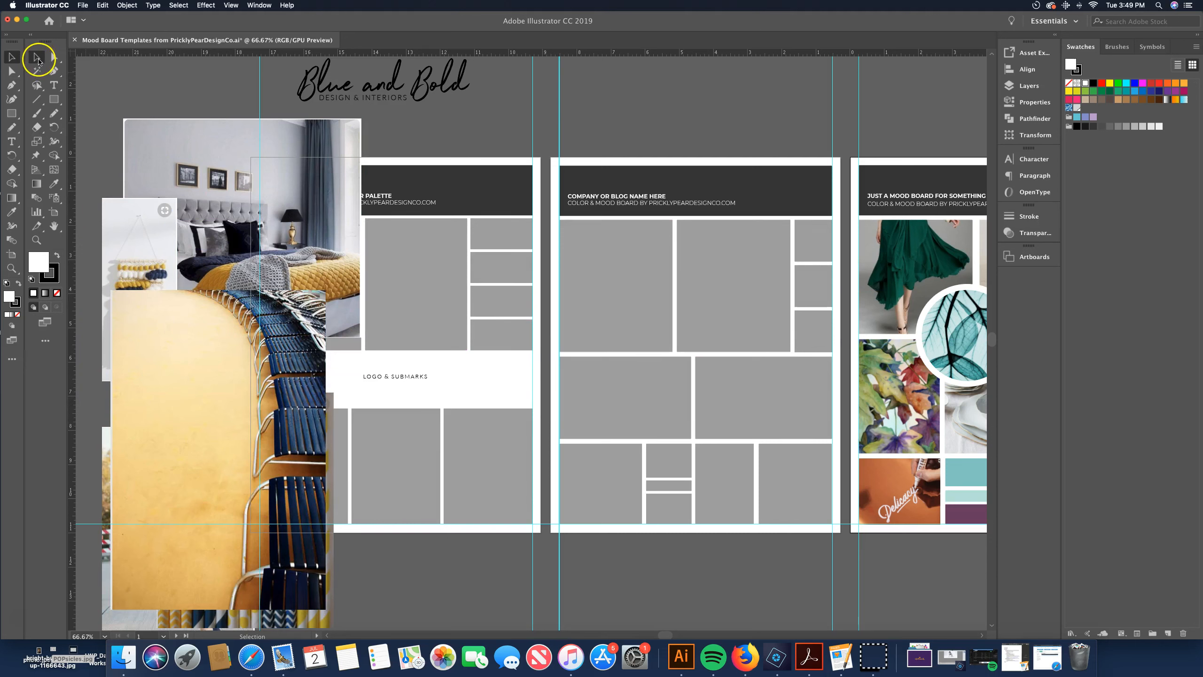
{"action": "left_click", "coordinate": [37, 59]}
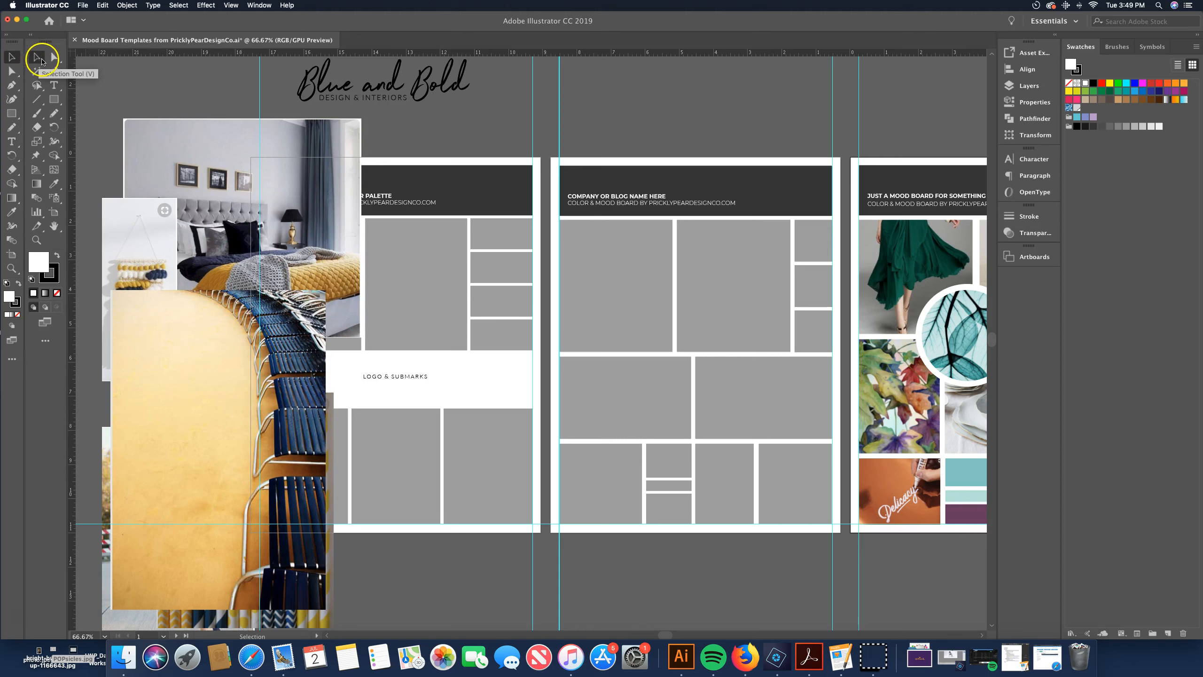
{"action": "left_click", "coordinate": [212, 156]}
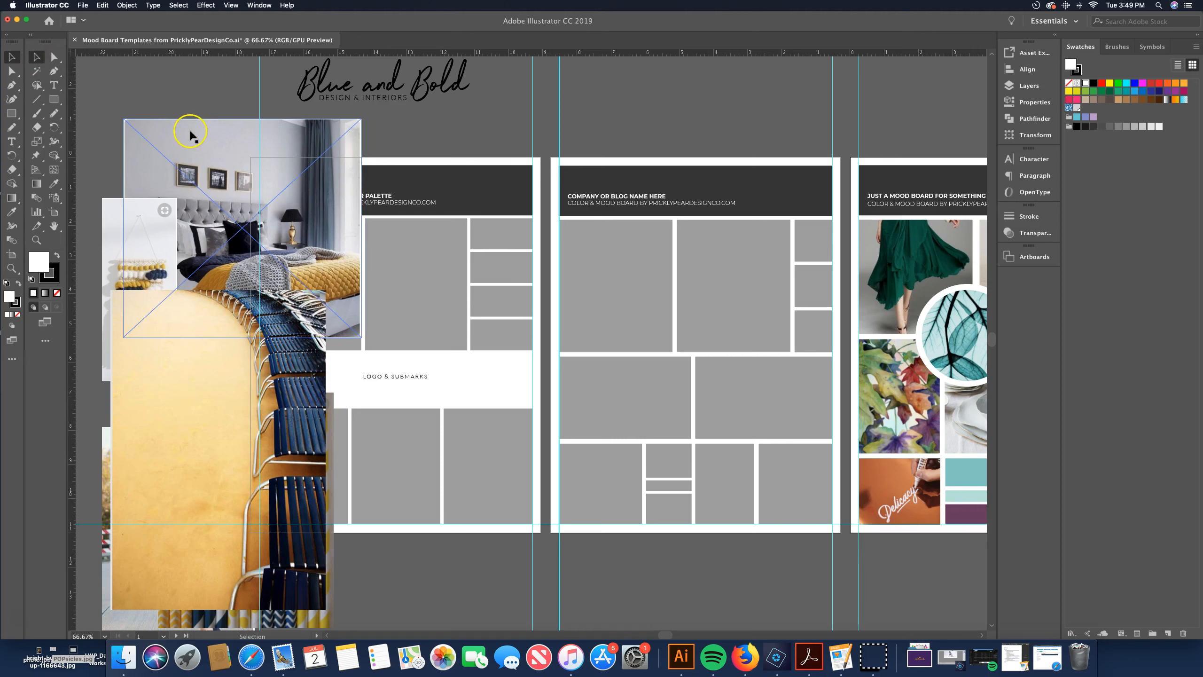
{"action": "left_click", "coordinate": [338, 98]}
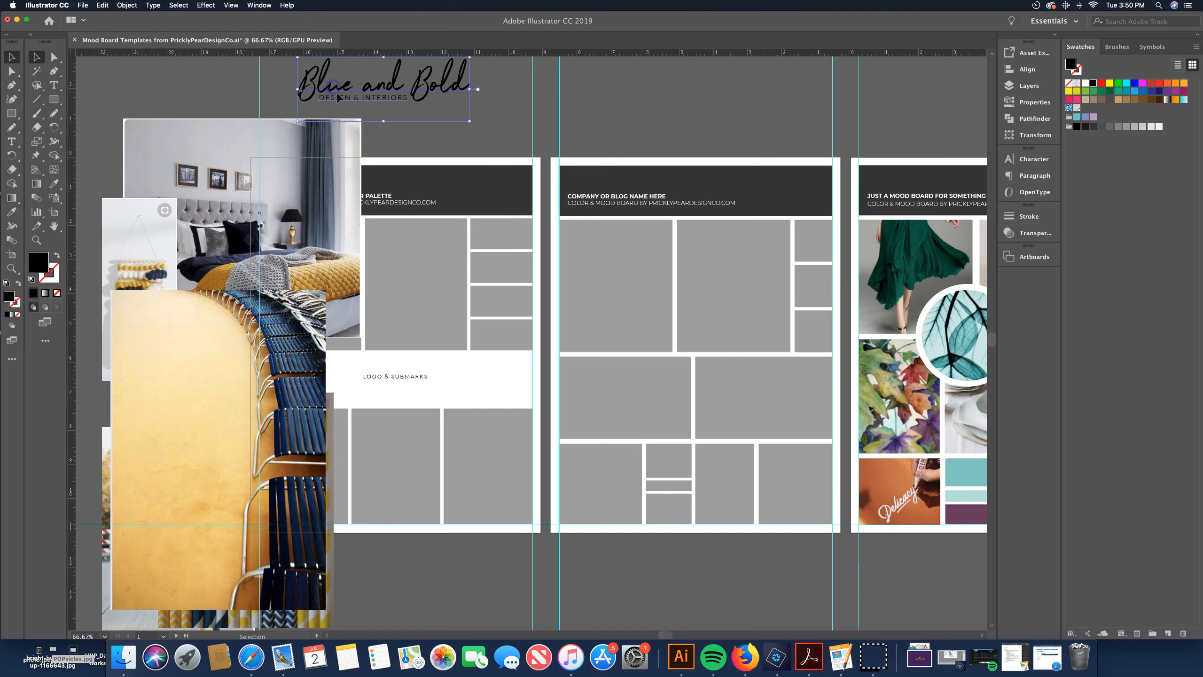
{"action": "left_click", "coordinate": [198, 138]}
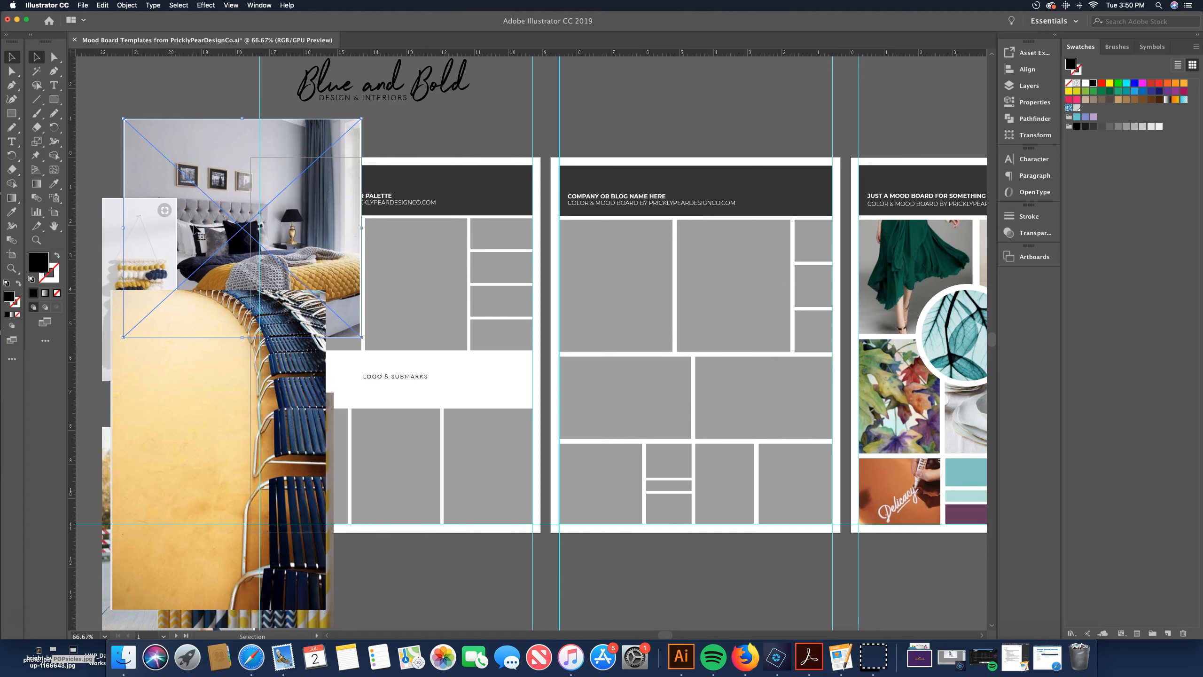
{"action": "left_click", "coordinate": [245, 338]}
{"action": "left_click_drag", "start_coordinate": [242, 339], "coordinate": [242, 453]}
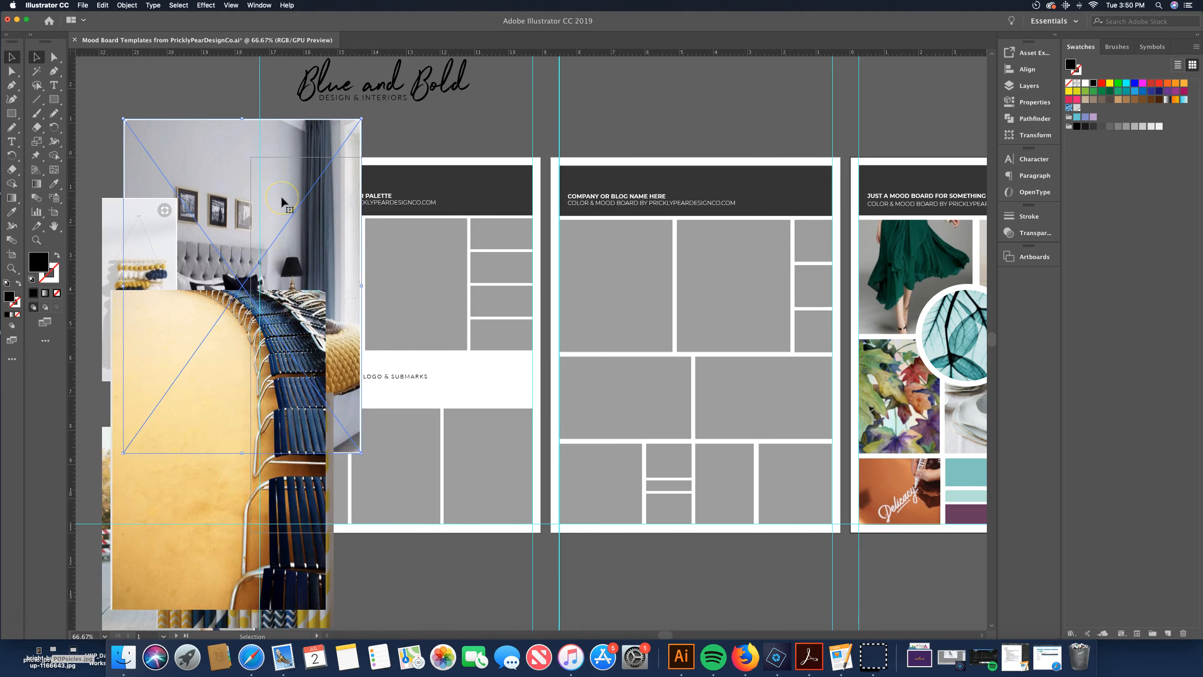
{"action": "key", "text": "super+z"}
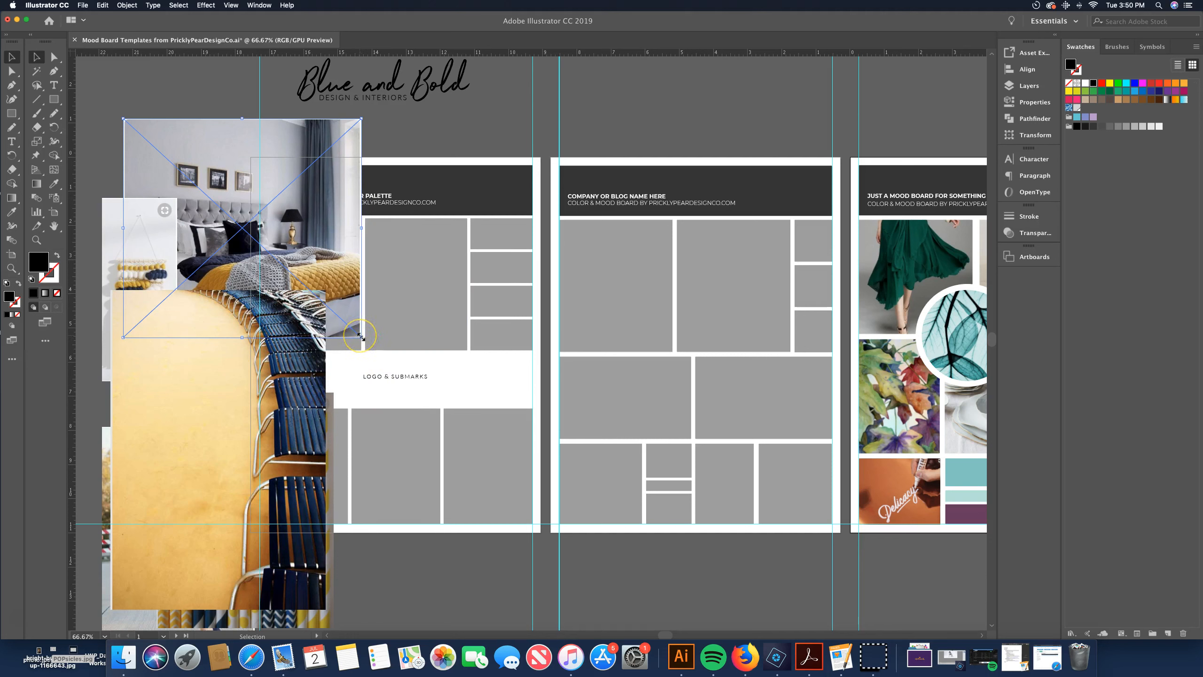
Scale the bedroom photo down to a small thumbnail at the top of the pasteboard
{"action": "left_click_drag", "start_coordinate": [362, 337], "coordinate": [260, 214]}
{"action": "left_click_drag", "start_coordinate": [285, 237], "coordinate": [330, 282]}
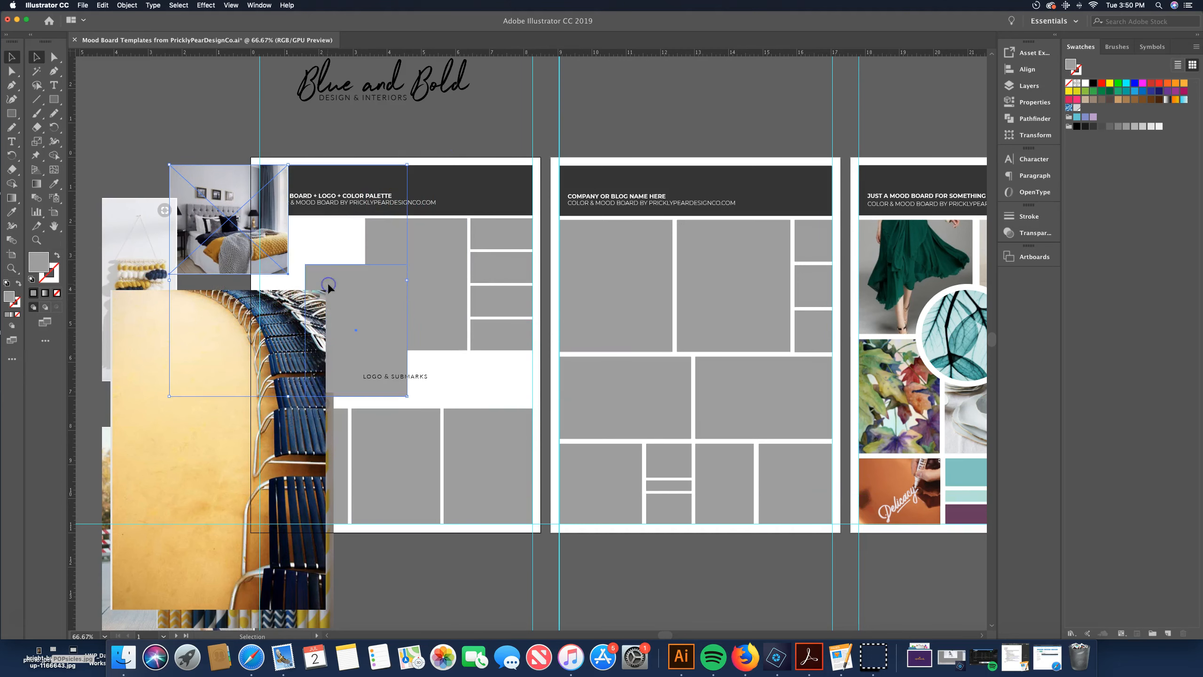
{"action": "key", "text": "super+z"}
{"action": "left_click", "coordinate": [196, 98]}
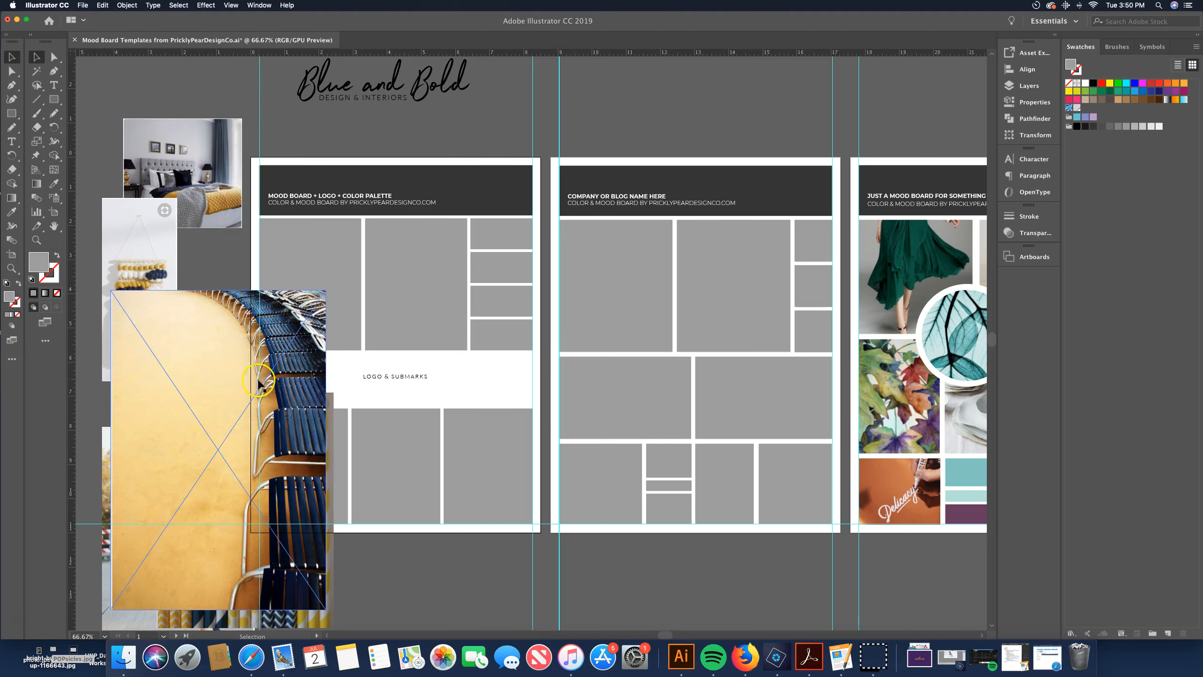
Move the yellow chair photo onto the first artboard over the top row of placeholder boxes
{"action": "left_click_drag", "start_coordinate": [191, 339], "coordinate": [455, 303]}
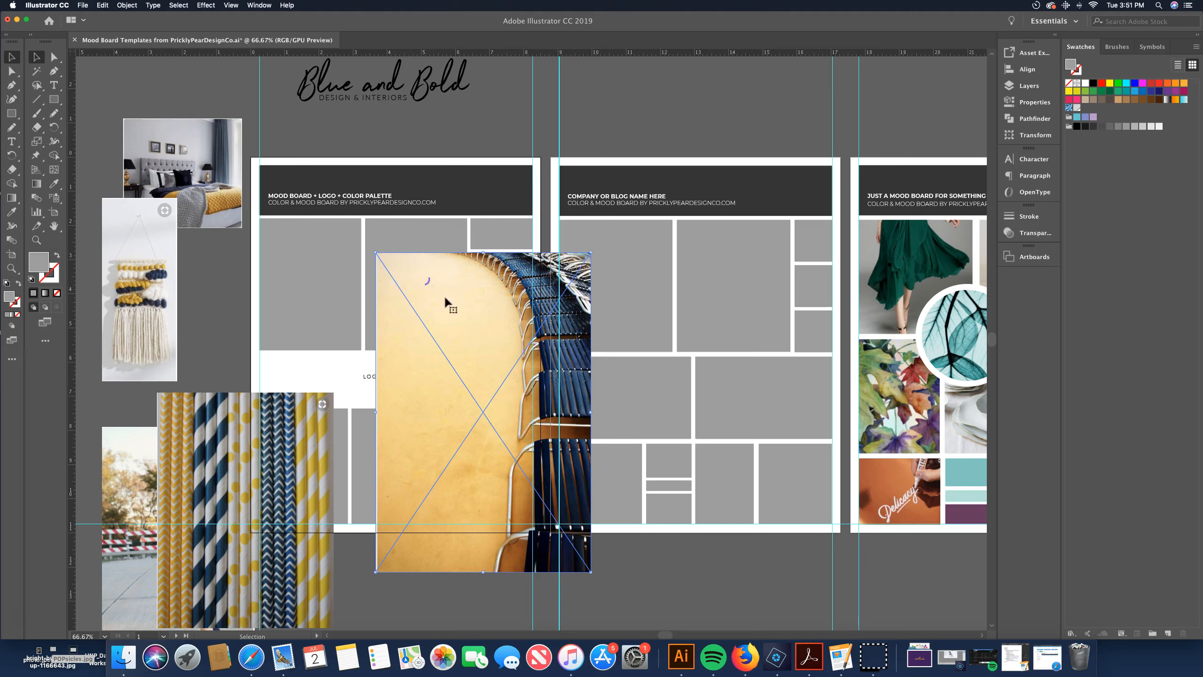
{"action": "left_click_drag", "start_coordinate": [447, 289], "coordinate": [437, 252]}
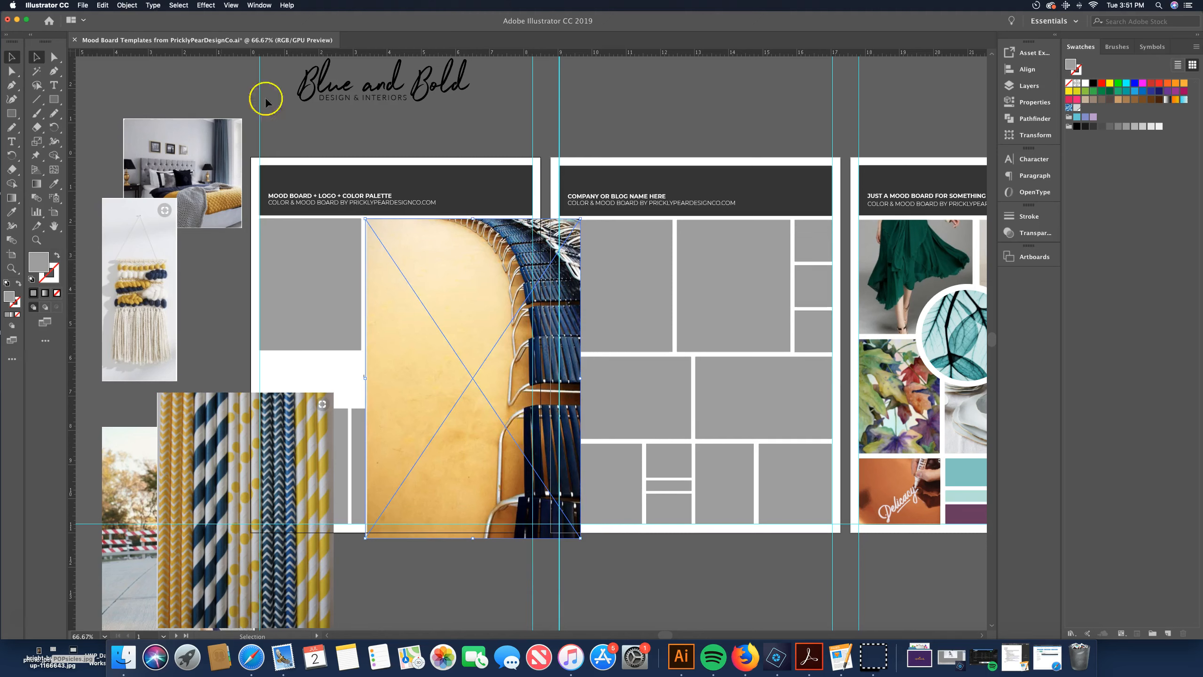
Send the chair photo behind the template's placeholder boxes
{"action": "left_click", "coordinate": [127, 5]}
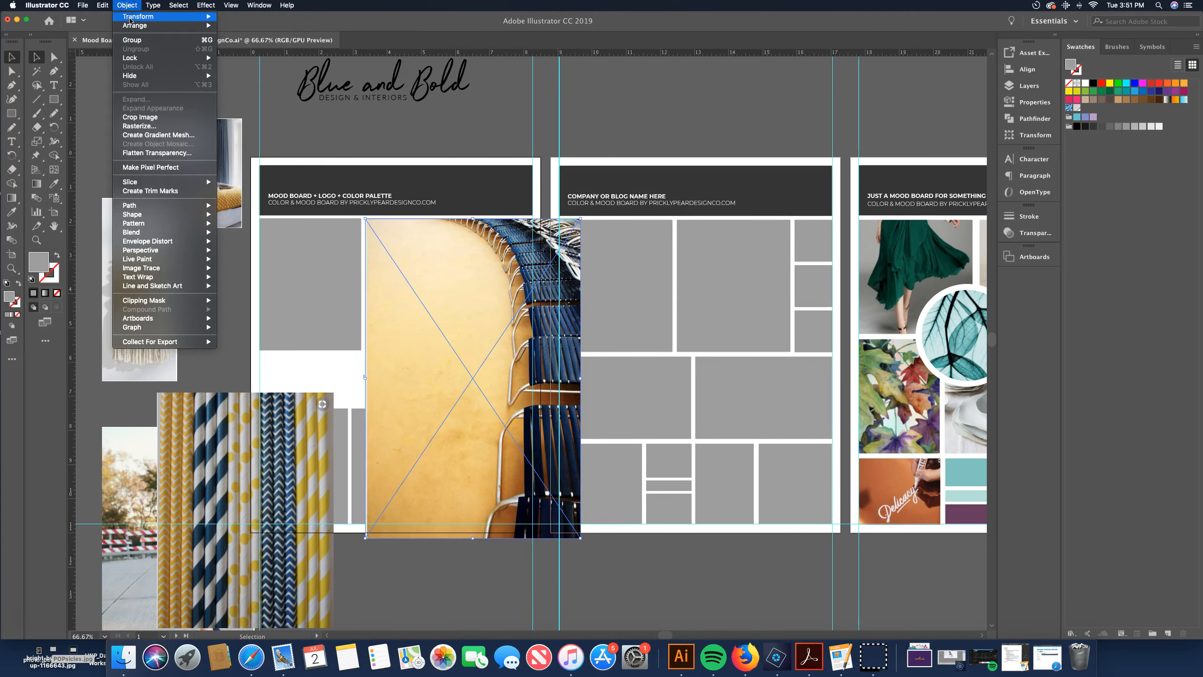
{"action": "mouse_move", "coordinate": [162, 25]}
{"action": "left_click", "coordinate": [241, 44]}
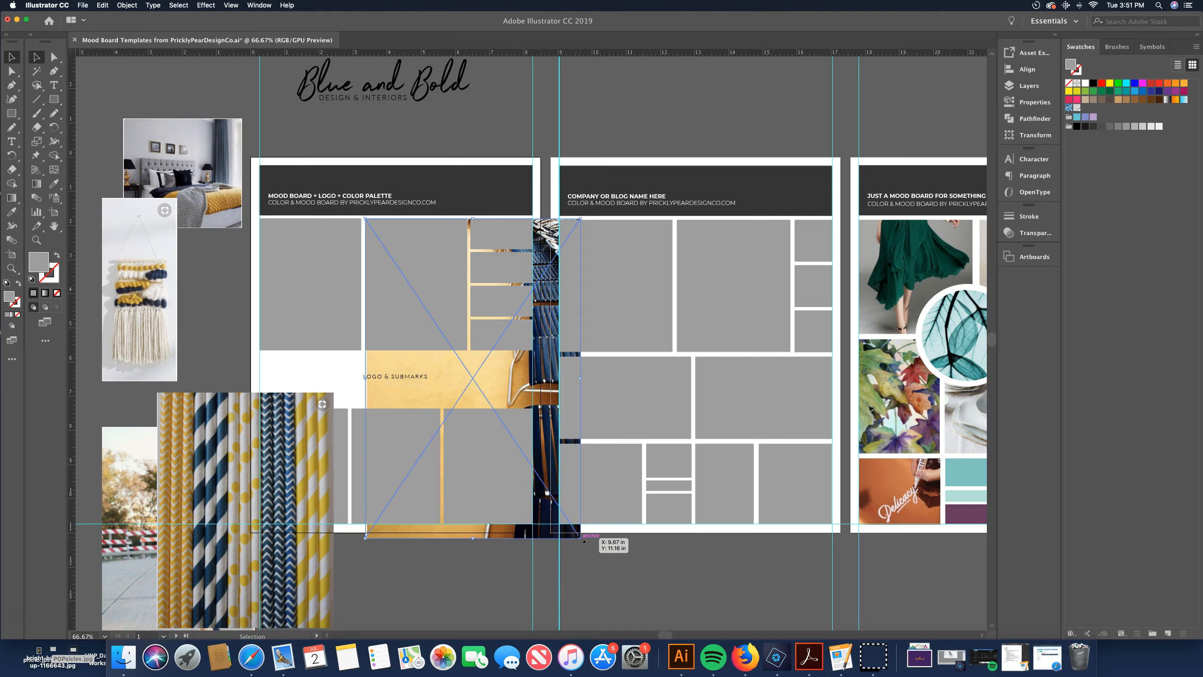
Scale the chair photo down so it sits over the middle placeholder box in the first artboard's top row
{"action": "left_click_drag", "start_coordinate": [580, 538], "coordinate": [510, 426]}
{"action": "left_click_drag", "start_coordinate": [481, 402], "coordinate": [465, 395]}
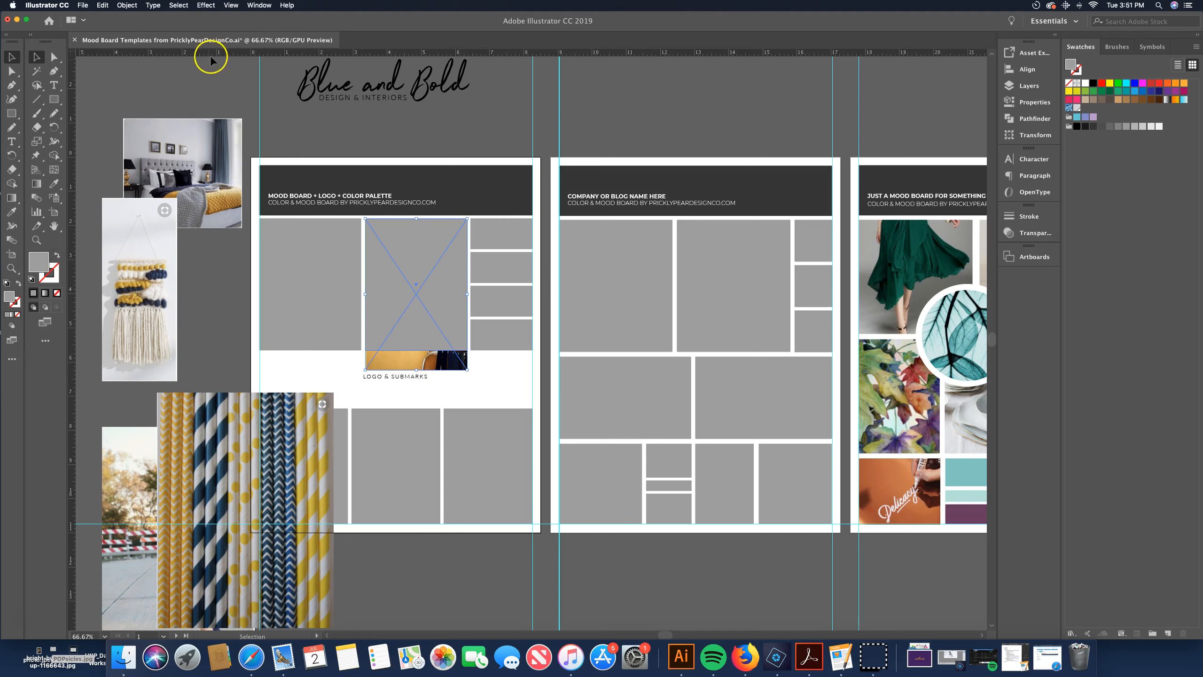
Make a clipping mask that crops the chair photo into the middle placeholder box of the top row
{"action": "left_click", "coordinate": [134, 6]}
{"action": "mouse_move", "coordinate": [161, 300]}
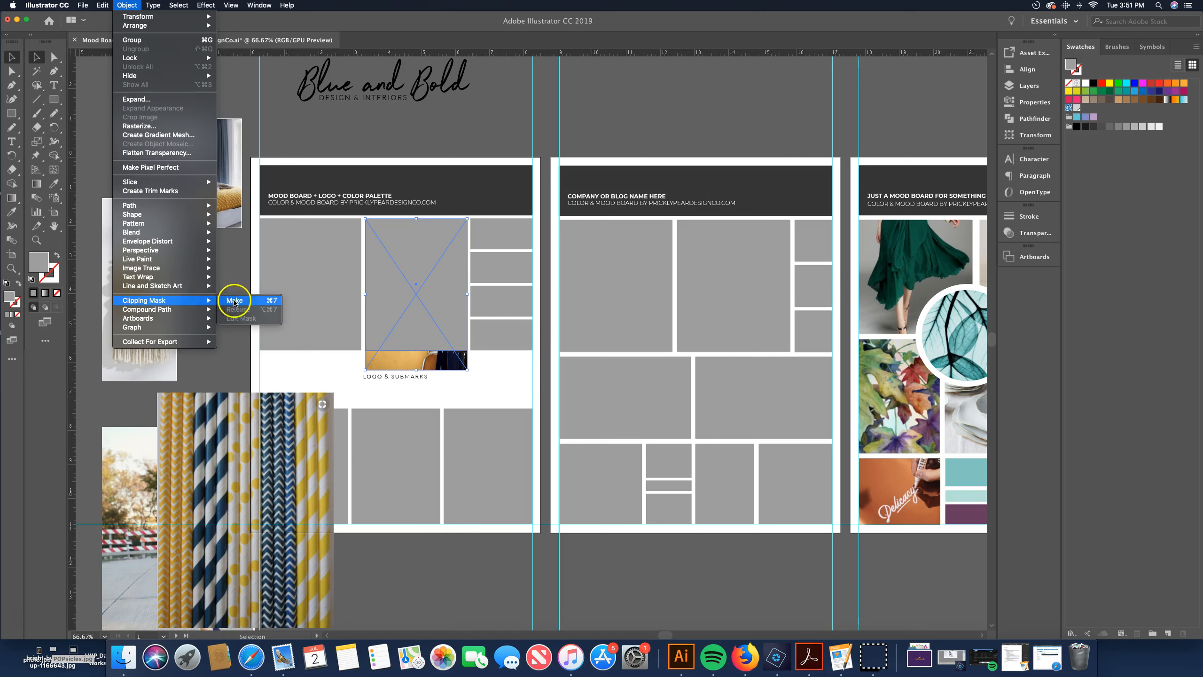
{"action": "left_click", "coordinate": [236, 300]}
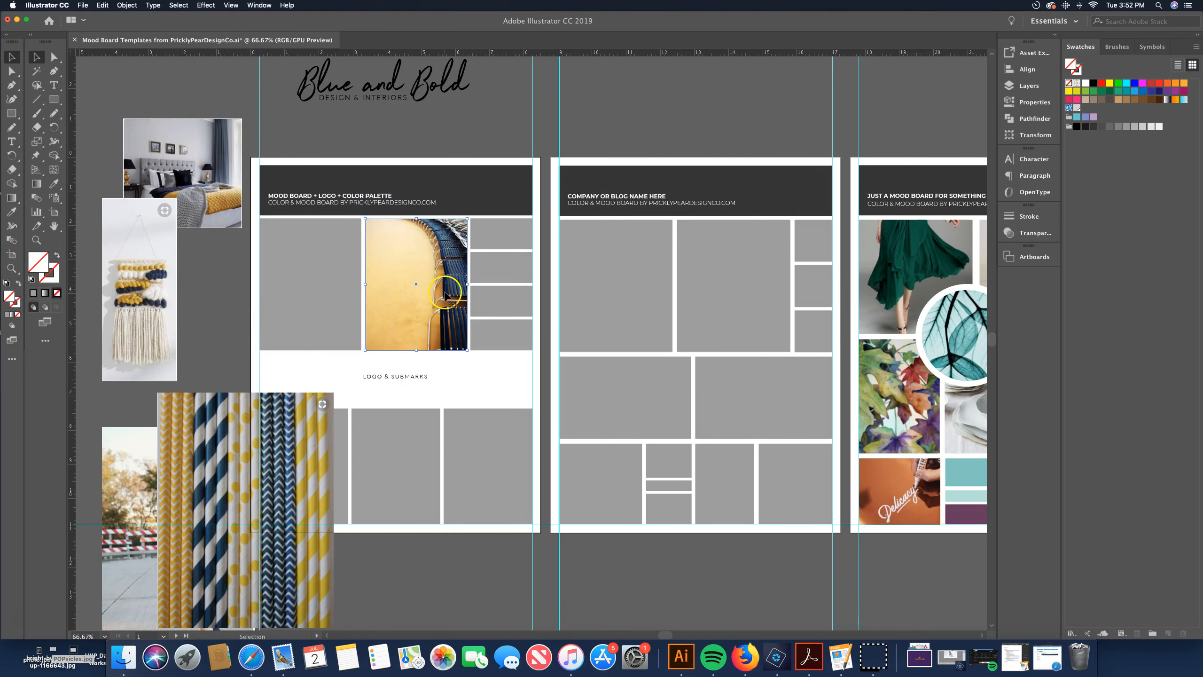
Move the photo of the woman in yellow trousers onto the first placeholder box of the top row
{"action": "left_click", "coordinate": [303, 278]}
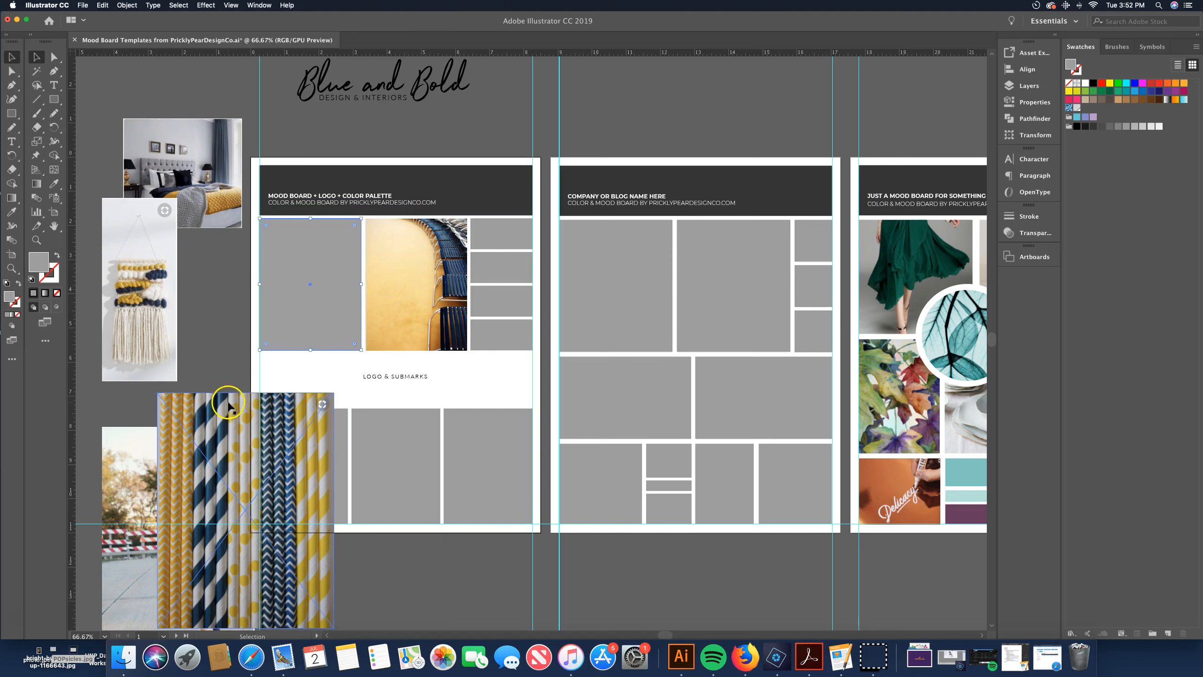
{"action": "left_click", "coordinate": [116, 513]}
{"action": "left_click_drag", "start_coordinate": [120, 455], "coordinate": [275, 243]}
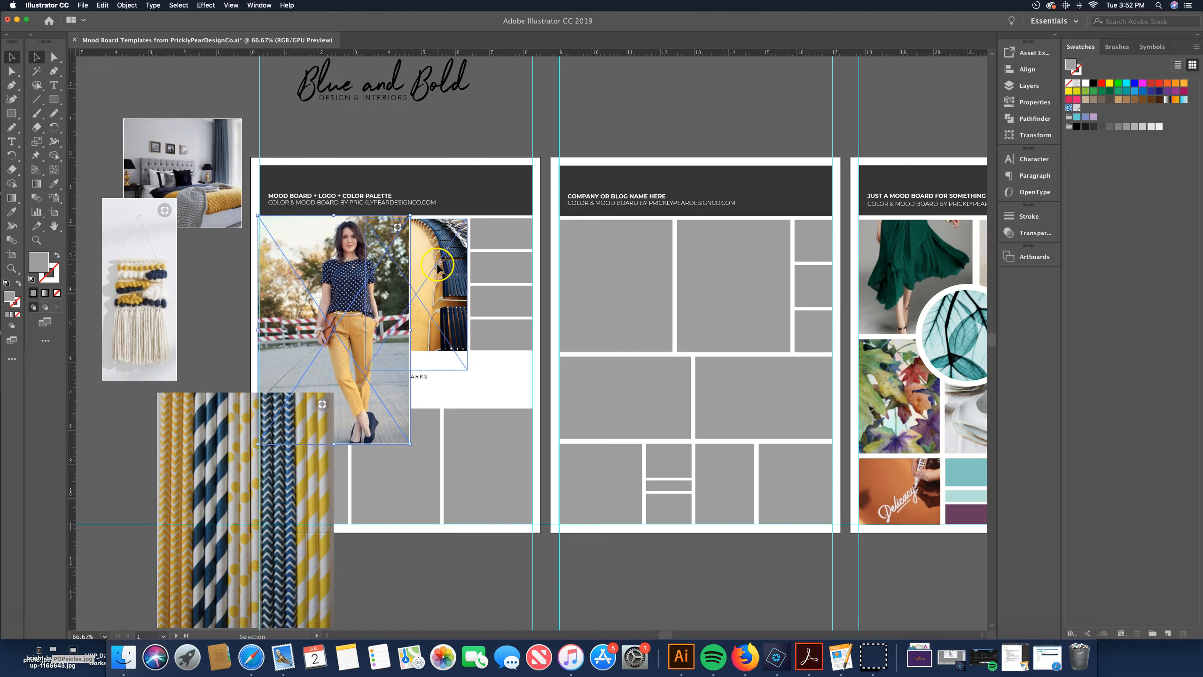
Send the woman photo to the back, behind the template's placeholder boxes
{"action": "left_click", "coordinate": [127, 5]}
{"action": "mouse_move", "coordinate": [135, 30]}
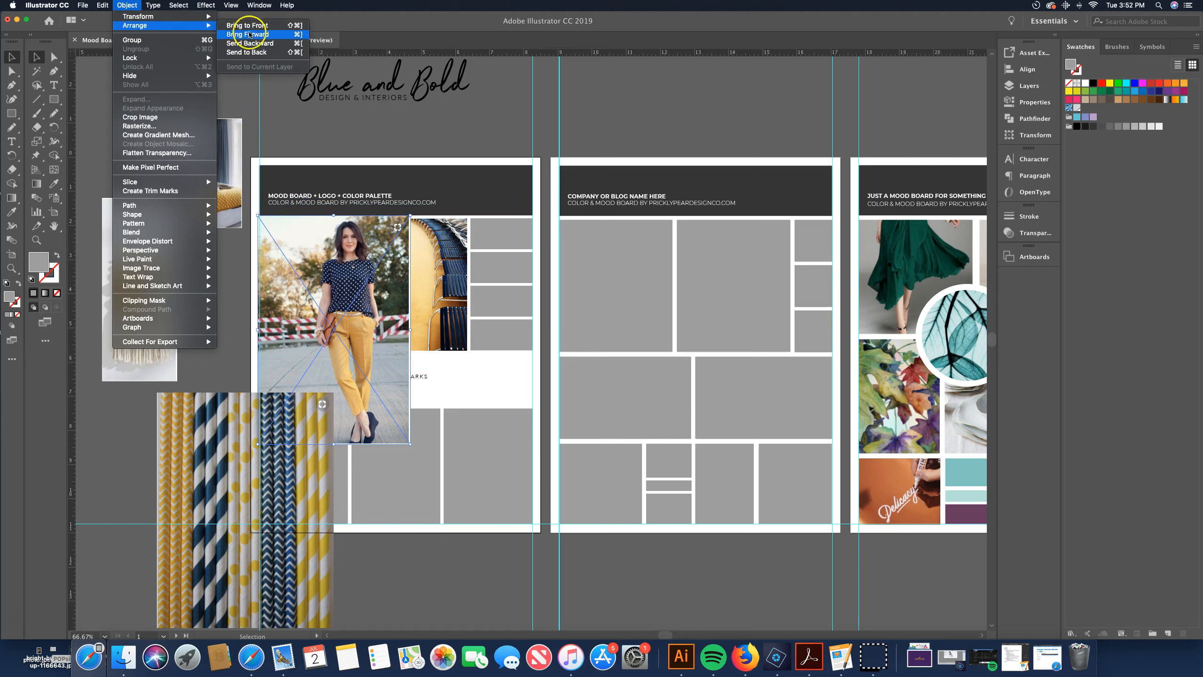
{"action": "left_click", "coordinate": [246, 53]}
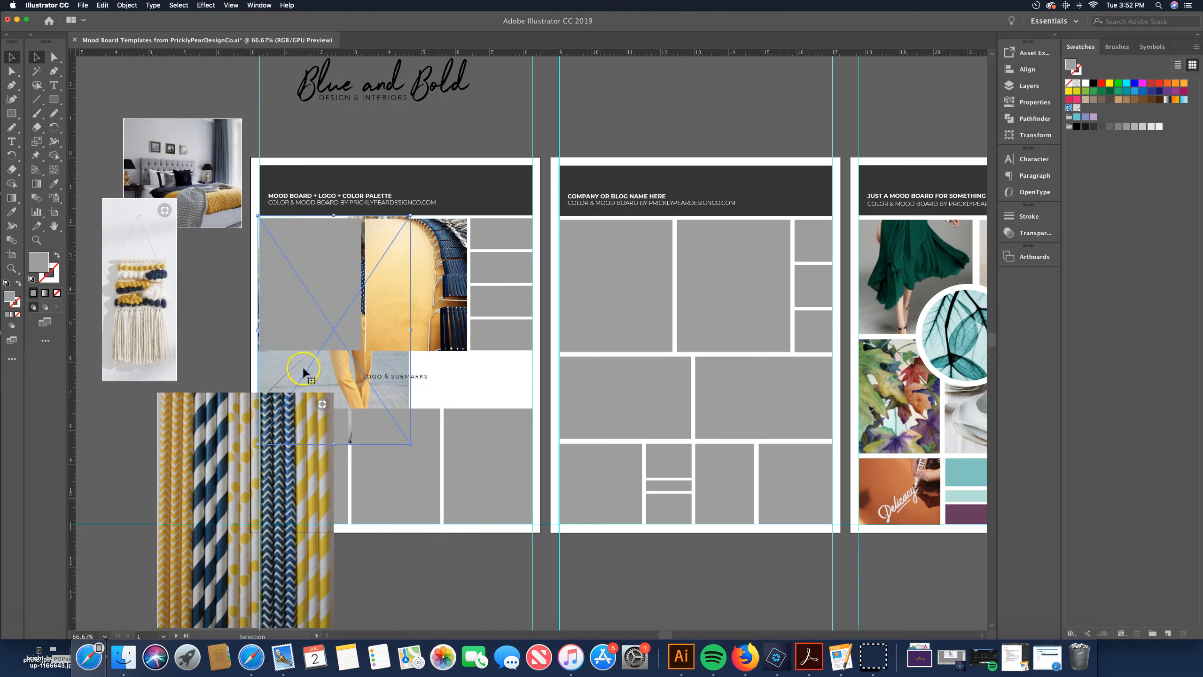
Resize the woman photo and nudge it down so it covers the first top-row placeholder box
{"action": "mouse_move", "coordinate": [290, 364]}
{"action": "left_mouse_down"}
{"action": "mouse_move", "coordinate": [261, 362]}
{"action": "mouse_move", "coordinate": [298, 361]}
{"action": "mouse_move", "coordinate": [301, 349]}
{"action": "left_mouse_up"}
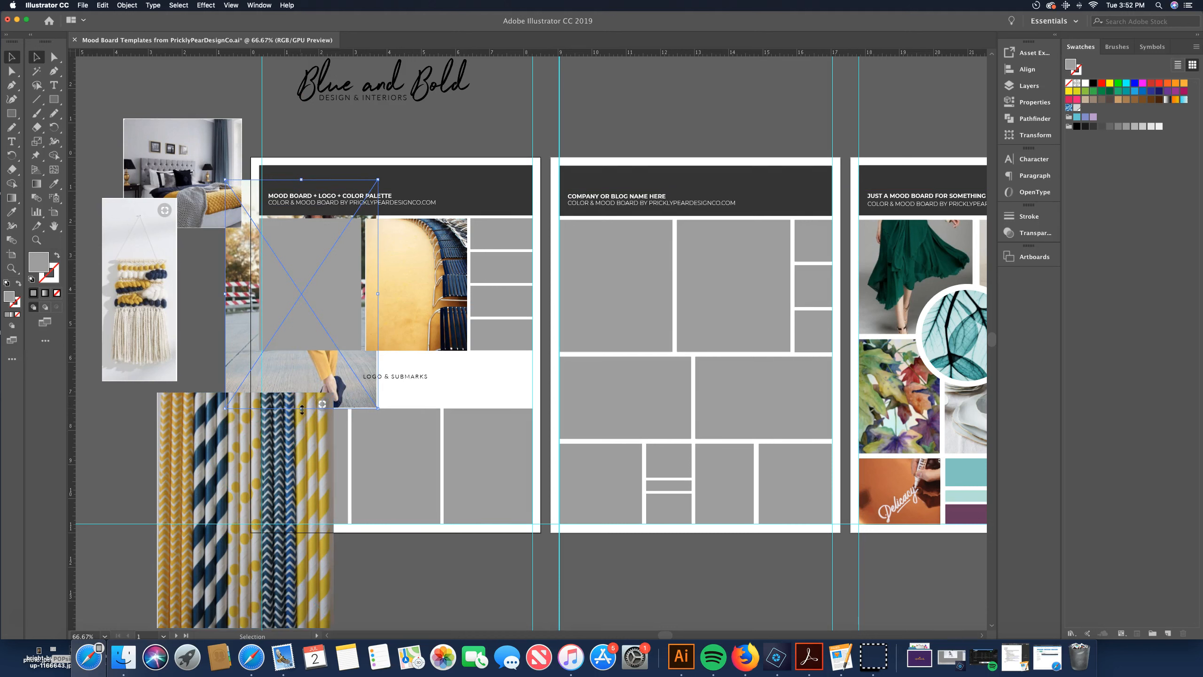
{"action": "left_click_drag", "start_coordinate": [301, 408], "coordinate": [297, 359]}
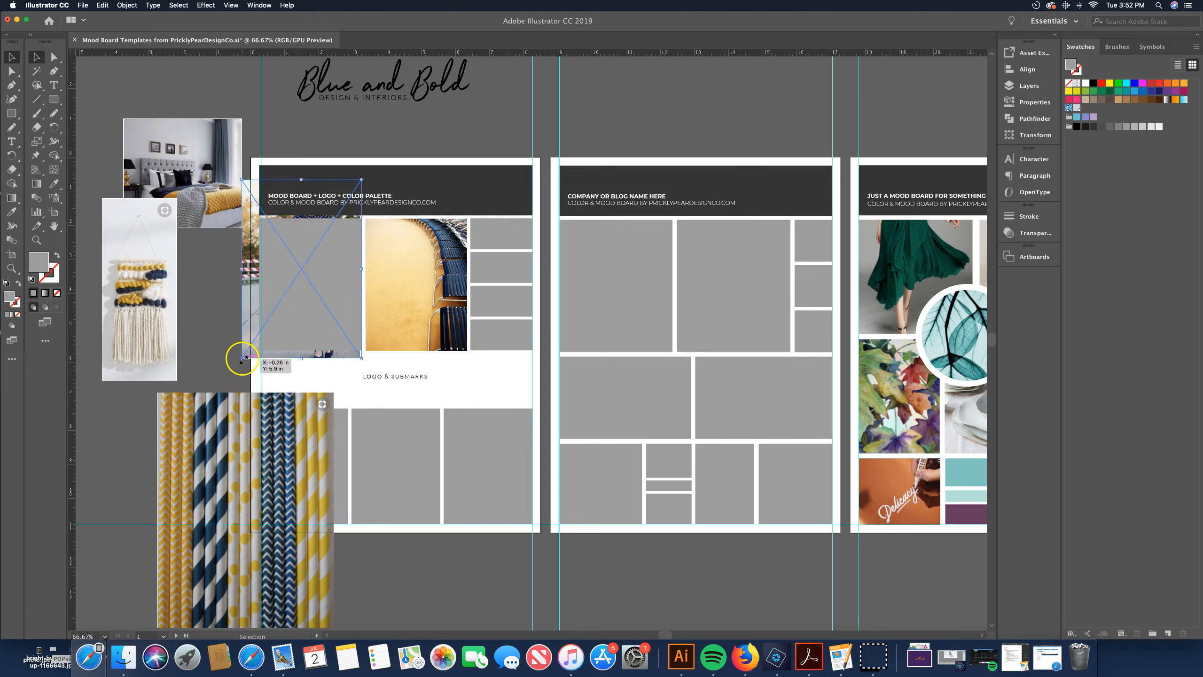
{"action": "left_click_drag", "start_coordinate": [242, 357], "coordinate": [259, 332]}
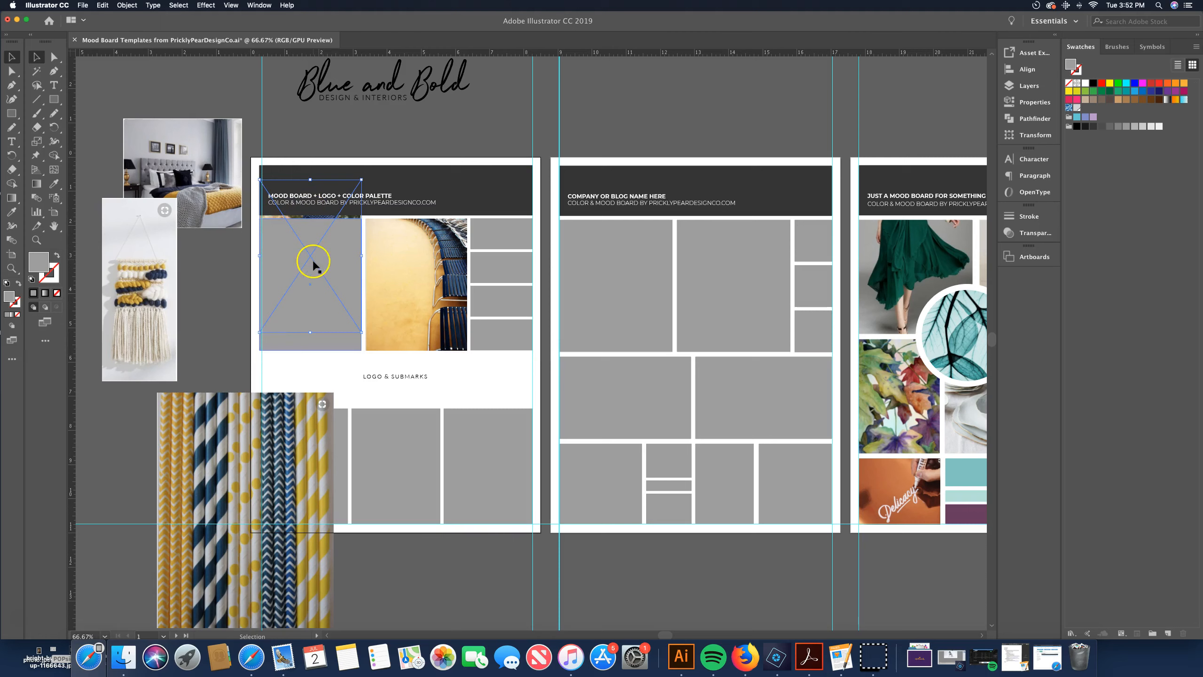
{"action": "key", "text": "Down"}
{"action": "key", "text": "Down"}
{"action": "key", "text": "Down"}
{"action": "key", "text": "Down"}
{"action": "key", "text": "Down"}
{"action": "key", "text": "Down"}
{"action": "key", "text": "Down"}
{"action": "key", "text": "Down"}
{"action": "key", "text": "Down"}
{"action": "key", "text": "Down"}
{"action": "key", "text": "Down"}
{"action": "key", "text": "Down"}
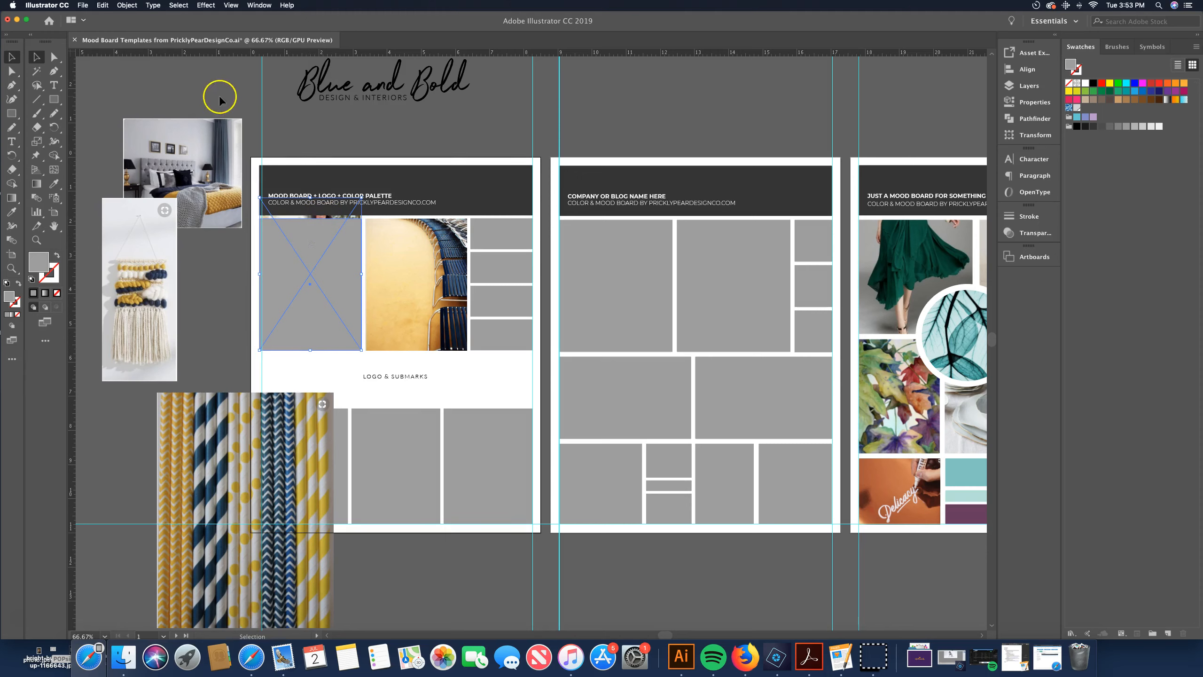
Make a clipping mask that crops the woman photo into the first top-row placeholder box
{"action": "left_click", "coordinate": [135, 6]}
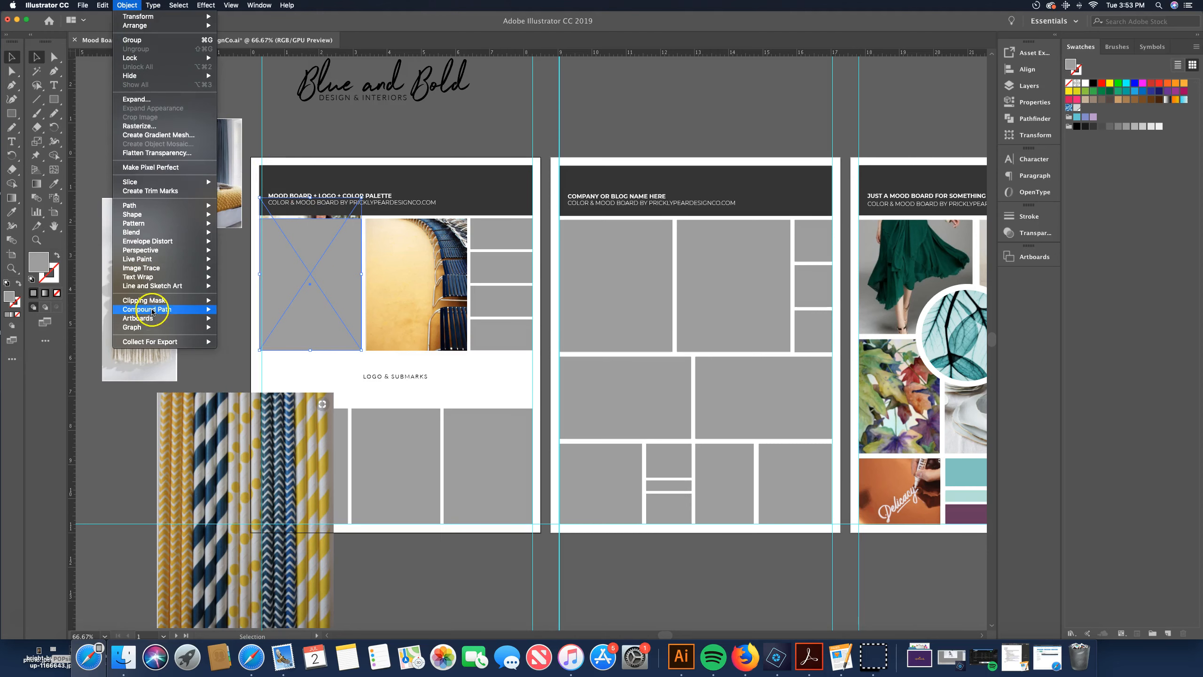
{"action": "mouse_move", "coordinate": [157, 300]}
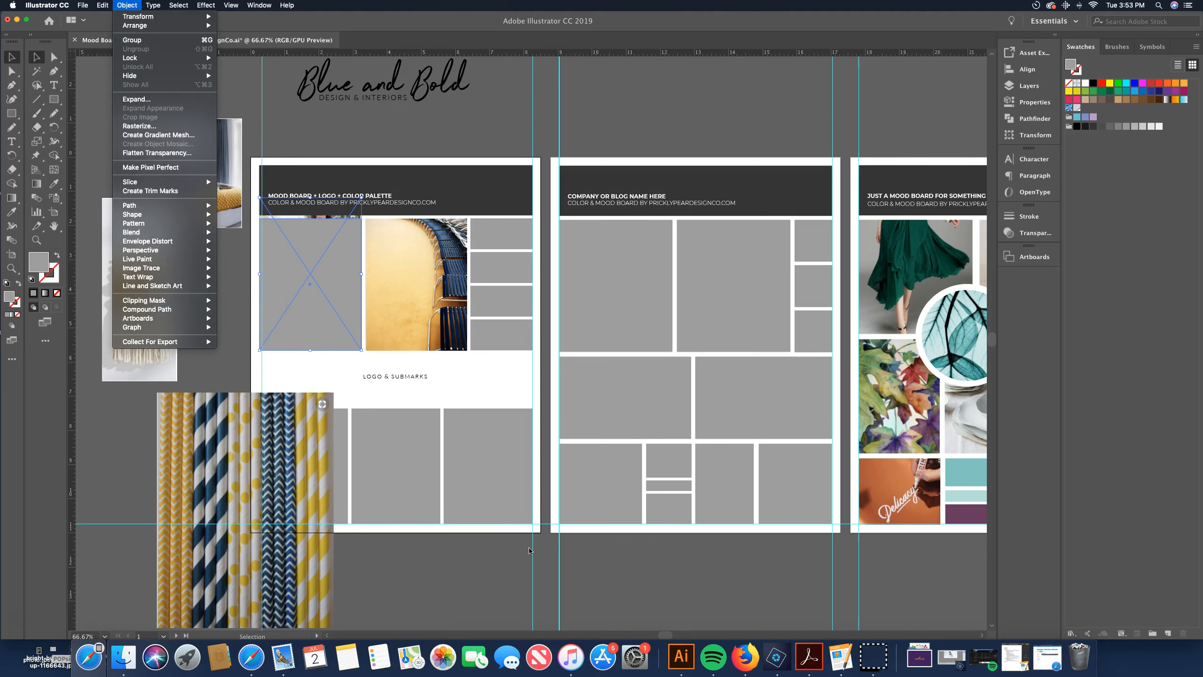
{"action": "key", "text": "super+7"}
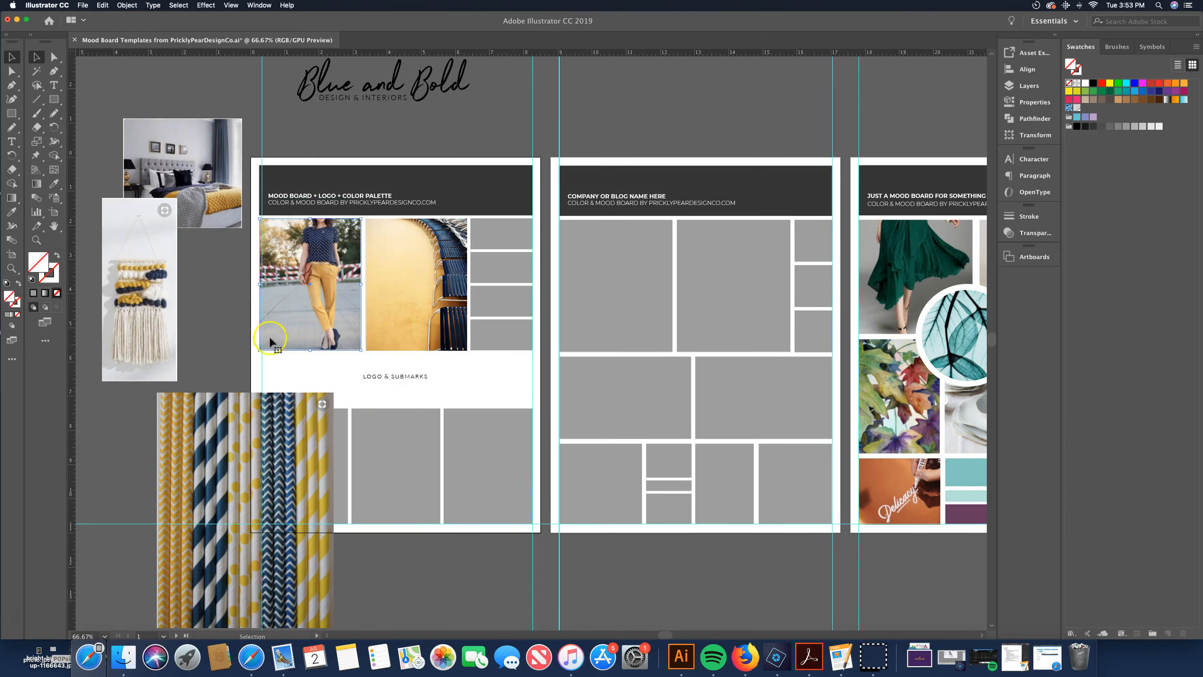
{"action": "left_click", "coordinate": [216, 311]}
Move the striped straws photo onto the right placeholder box of the bottom row and scale it down to fit
{"action": "scroll", "coordinate": [351, 404], "scroll_direction": "down", "scroll_amount": 1}
{"action": "scroll", "coordinate": [351, 403], "scroll_direction": "down", "scroll_amount": 5}
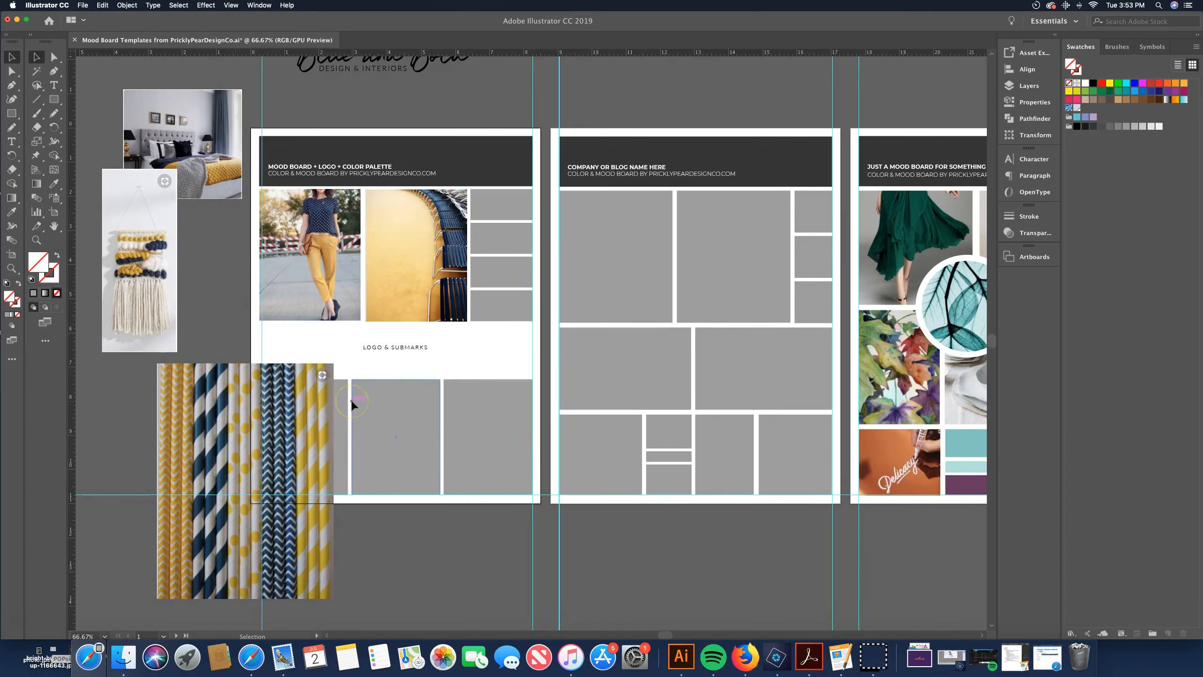
{"action": "left_click", "coordinate": [180, 276]}
{"action": "left_click_drag", "start_coordinate": [181, 276], "coordinate": [452, 289]}
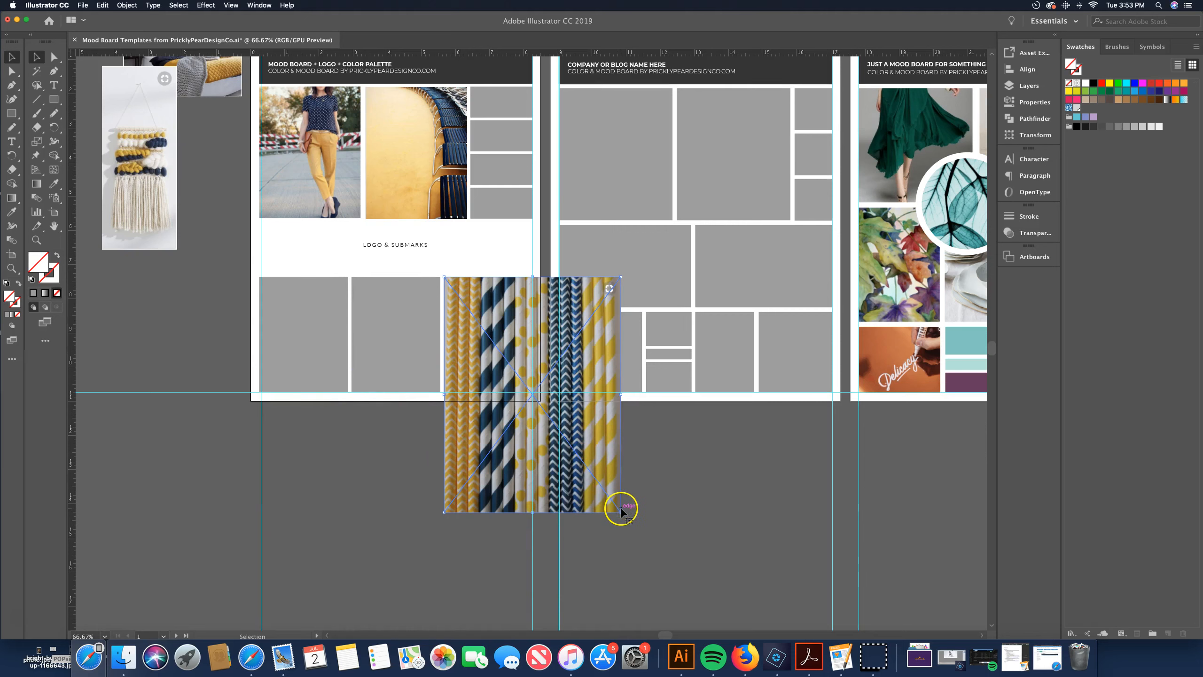
{"action": "left_click_drag", "start_coordinate": [621, 512], "coordinate": [533, 461]}
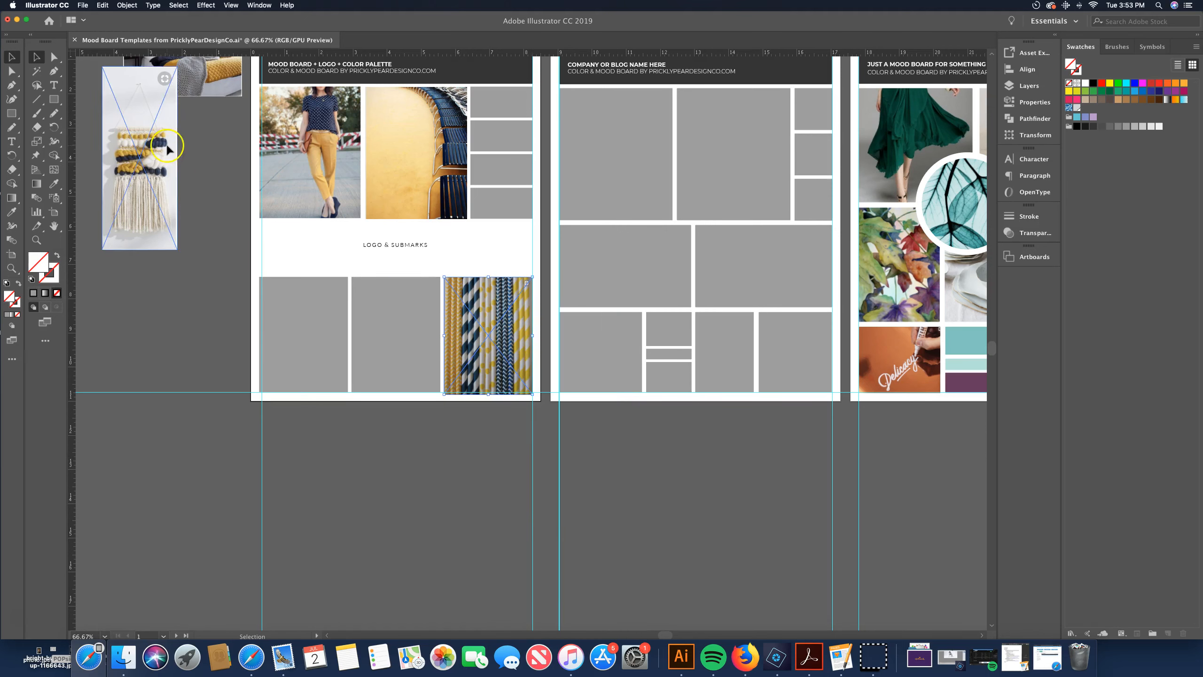
Send the straws photo to the back and delete the grey placeholder box covering it
{"action": "left_click", "coordinate": [127, 5]}
{"action": "mouse_move", "coordinate": [199, 28]}
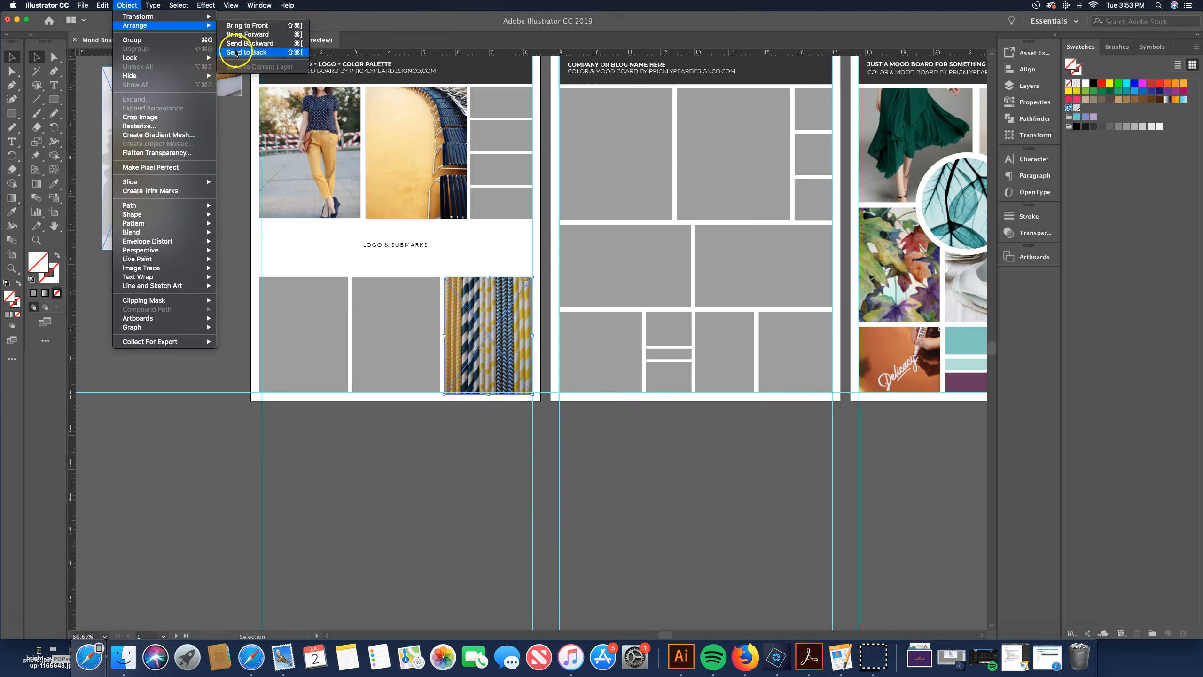
{"action": "left_click", "coordinate": [216, 53]}
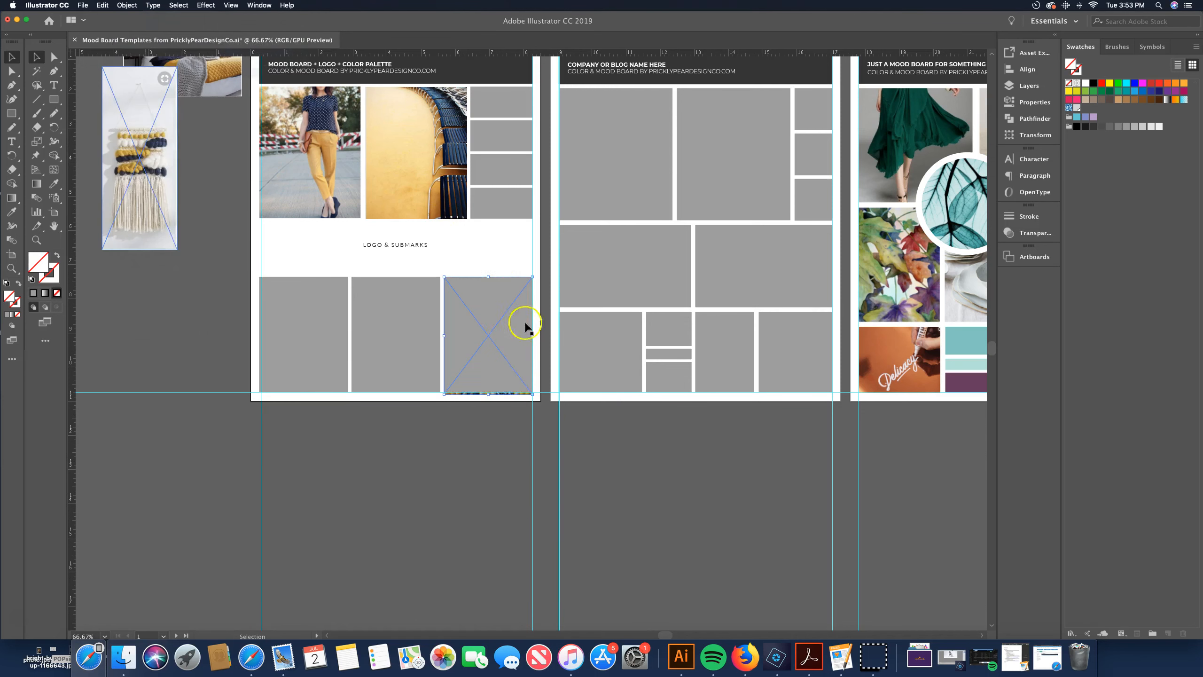
{"action": "left_click", "coordinate": [487, 375]}
{"action": "key", "text": "Delete"}
{"action": "left_click", "coordinate": [457, 476]}
Move the woven wall-hanging photo over the middle placeholder box in the bottom row
{"action": "left_click", "coordinate": [390, 303]}
{"action": "left_click", "coordinate": [395, 332]}
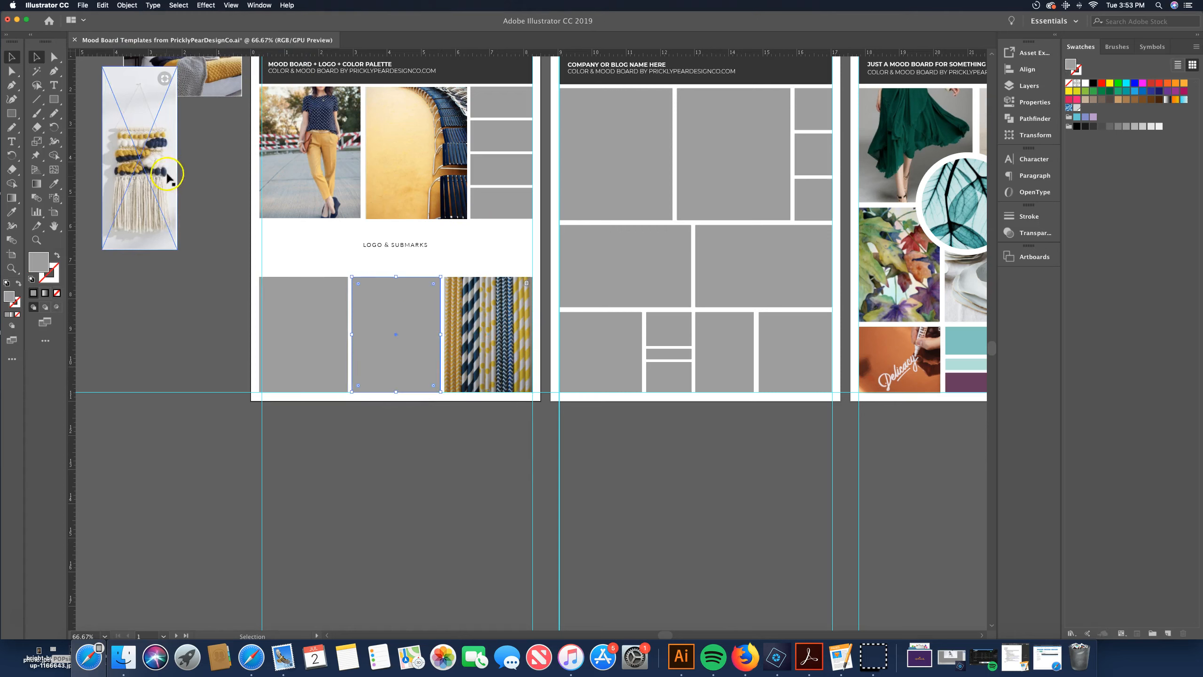
{"action": "left_click_drag", "start_coordinate": [147, 156], "coordinate": [439, 331]}
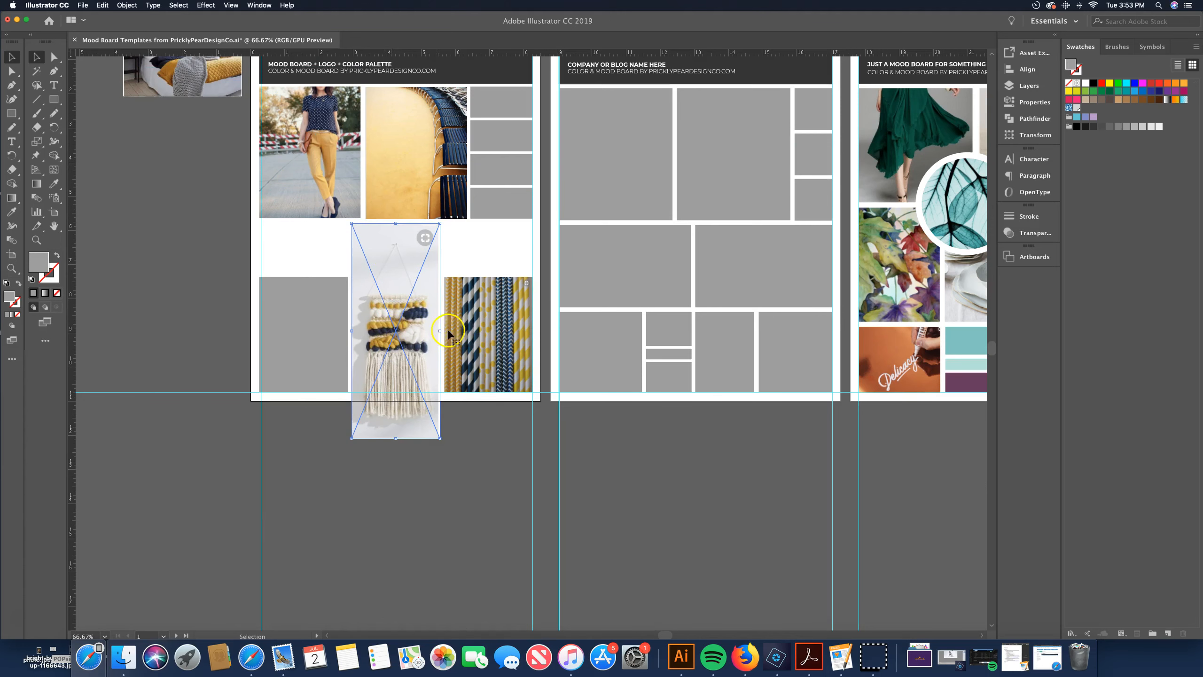
Send the wall-hanging photo behind the middle bottom box and clip it into that box
{"action": "left_click", "coordinate": [128, 5]}
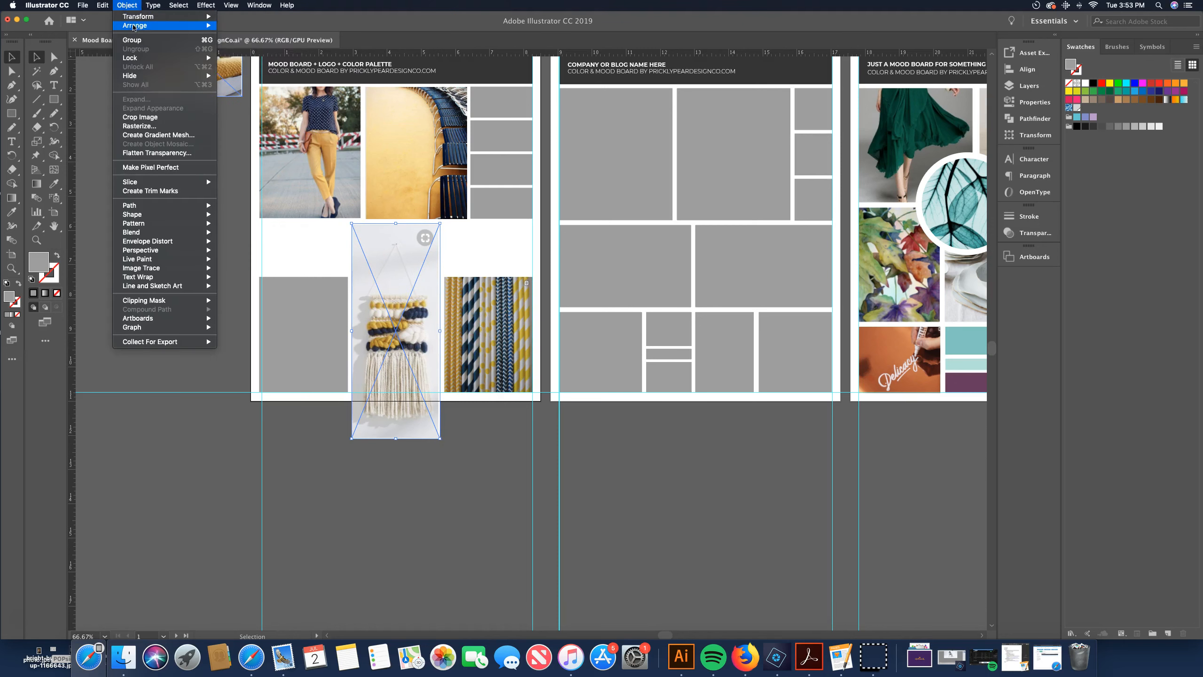
{"action": "mouse_move", "coordinate": [142, 25]}
{"action": "left_click", "coordinate": [247, 52]}
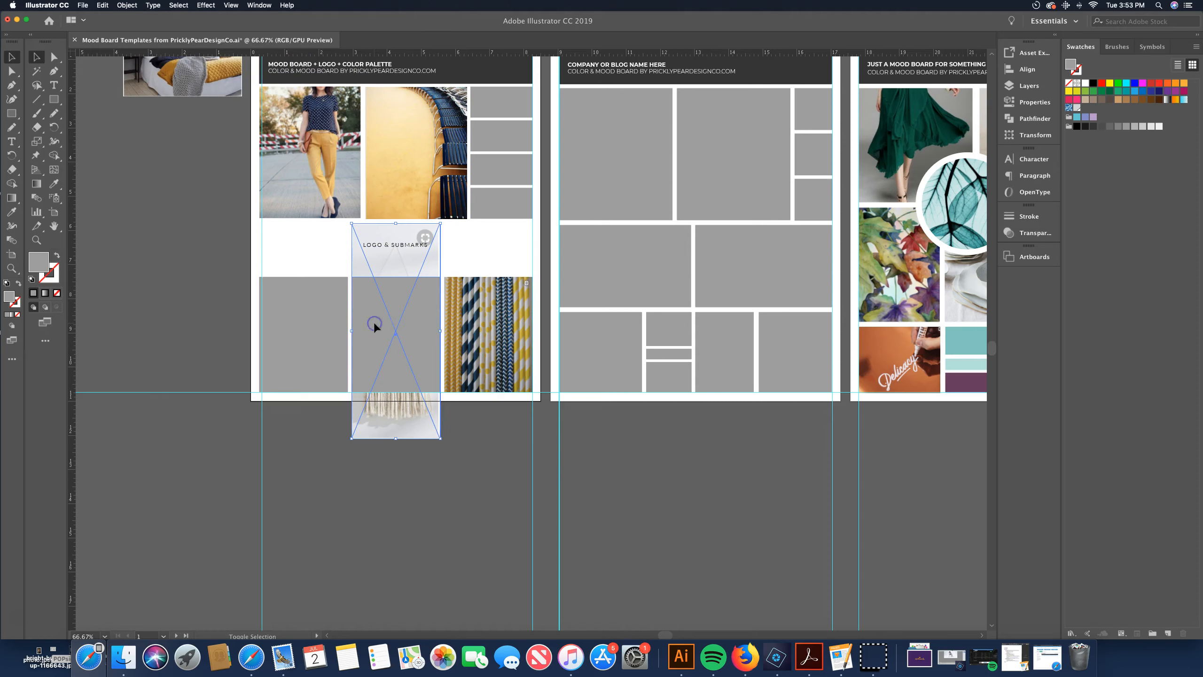
{"action": "key", "text": "super+7"}
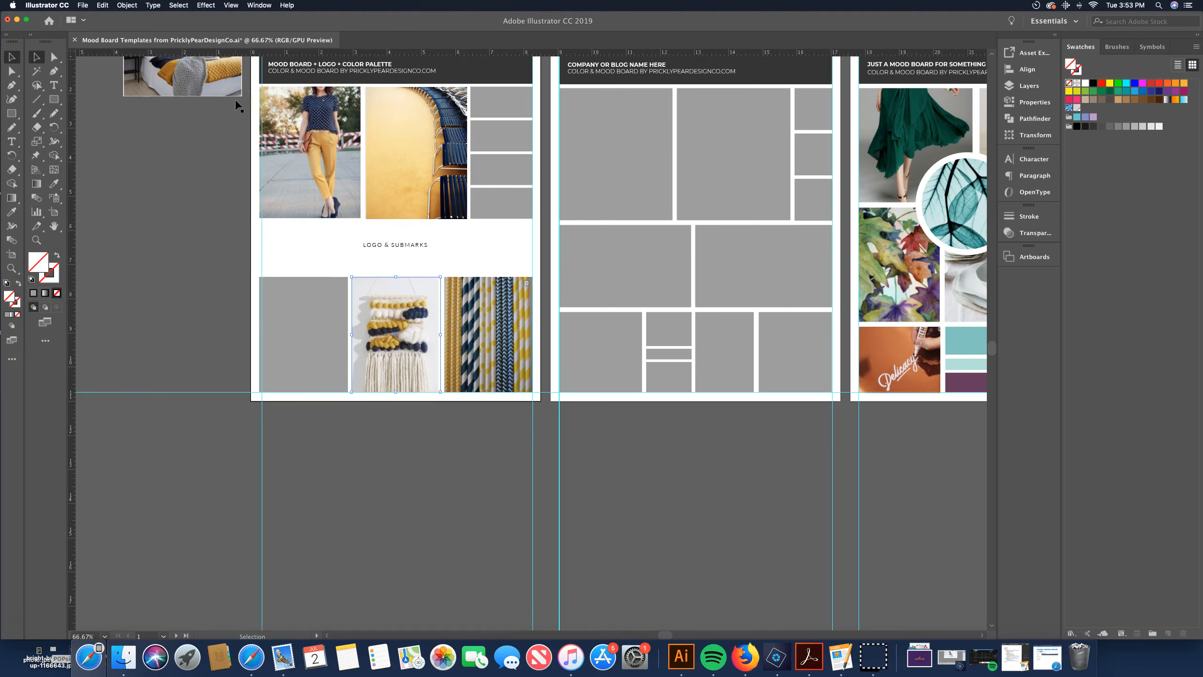
Move the bedroom photo onto the left placeholder box of the bottom row and stretch it to fit
{"action": "left_click_drag", "start_coordinate": [162, 85], "coordinate": [169, 220]}
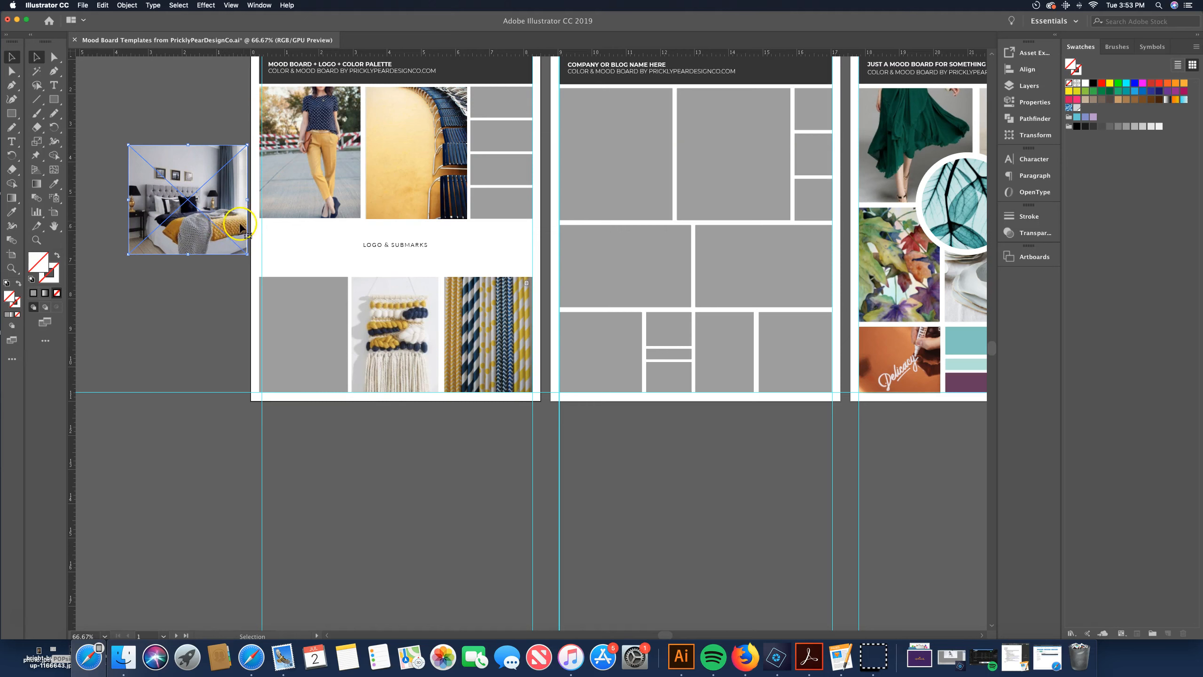
{"action": "left_click_drag", "start_coordinate": [168, 163], "coordinate": [272, 295]}
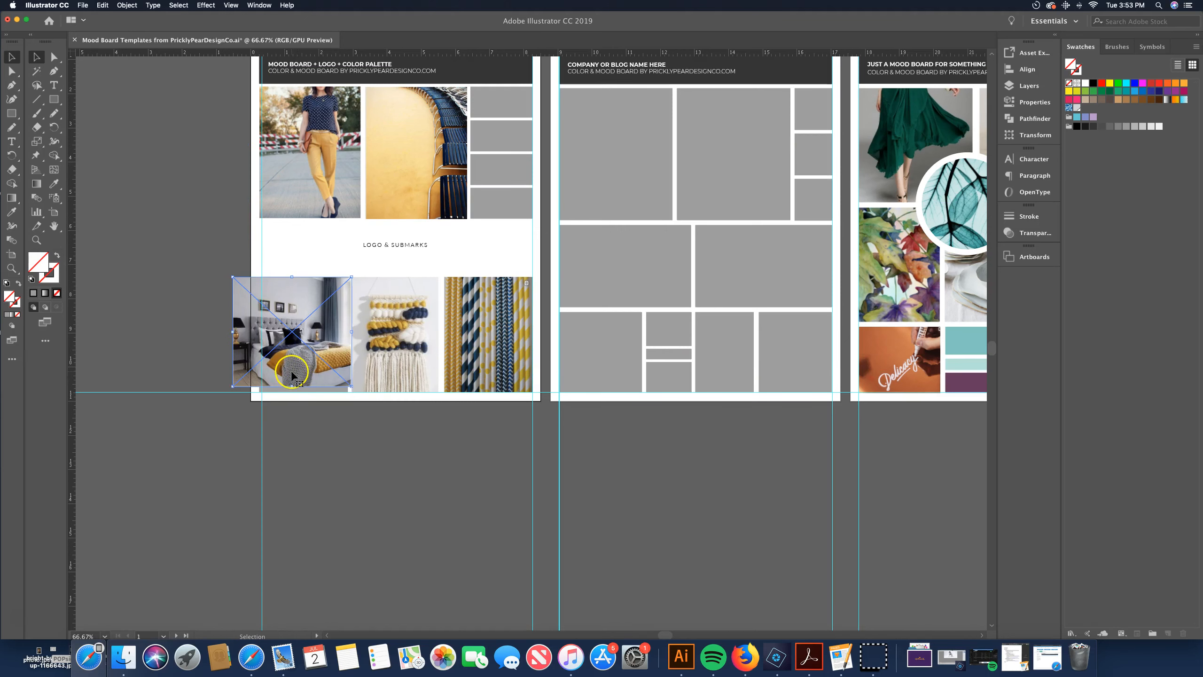
{"action": "left_click_drag", "start_coordinate": [292, 387], "coordinate": [292, 392]}
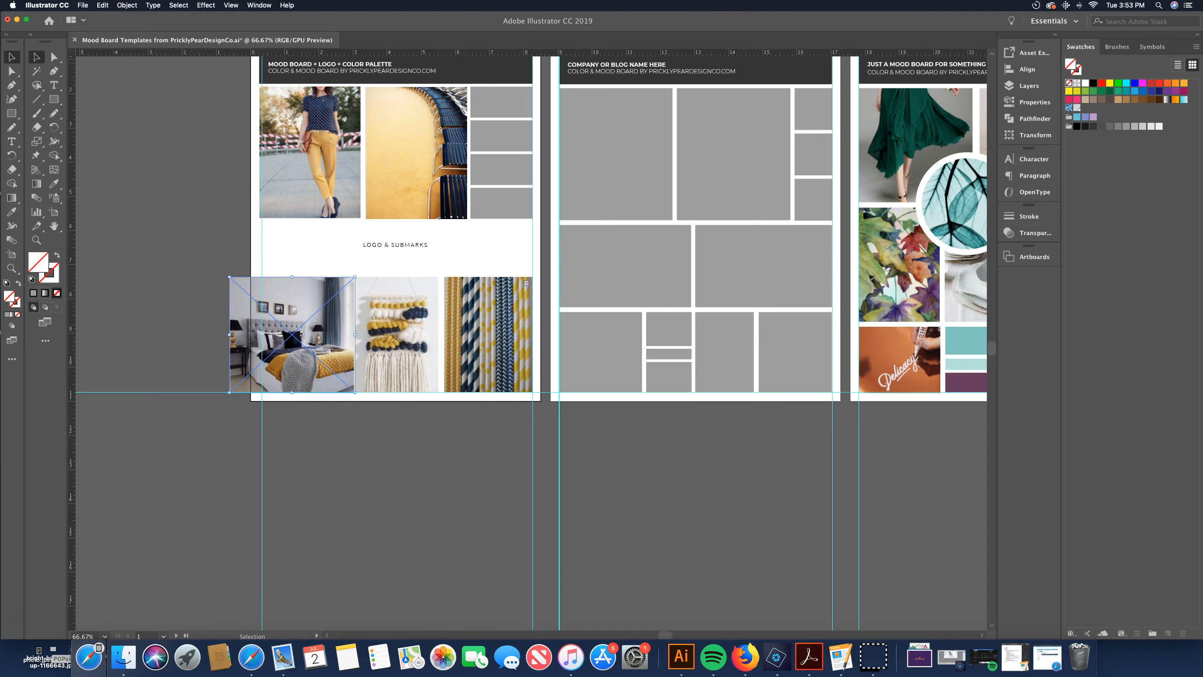
Send the bedroom photo behind the left bottom box and clip it into that box
{"action": "left_click", "coordinate": [127, 5]}
{"action": "mouse_move", "coordinate": [212, 25]}
{"action": "left_click", "coordinate": [228, 52]}
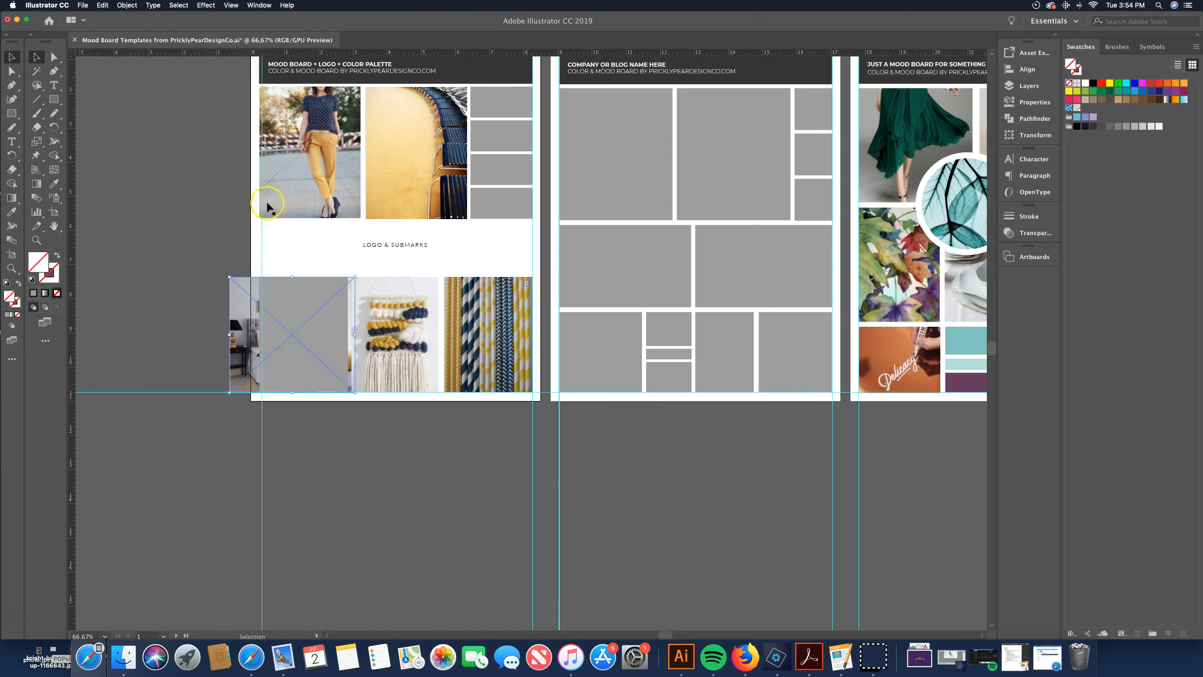
{"action": "left_click", "coordinate": [283, 295]}
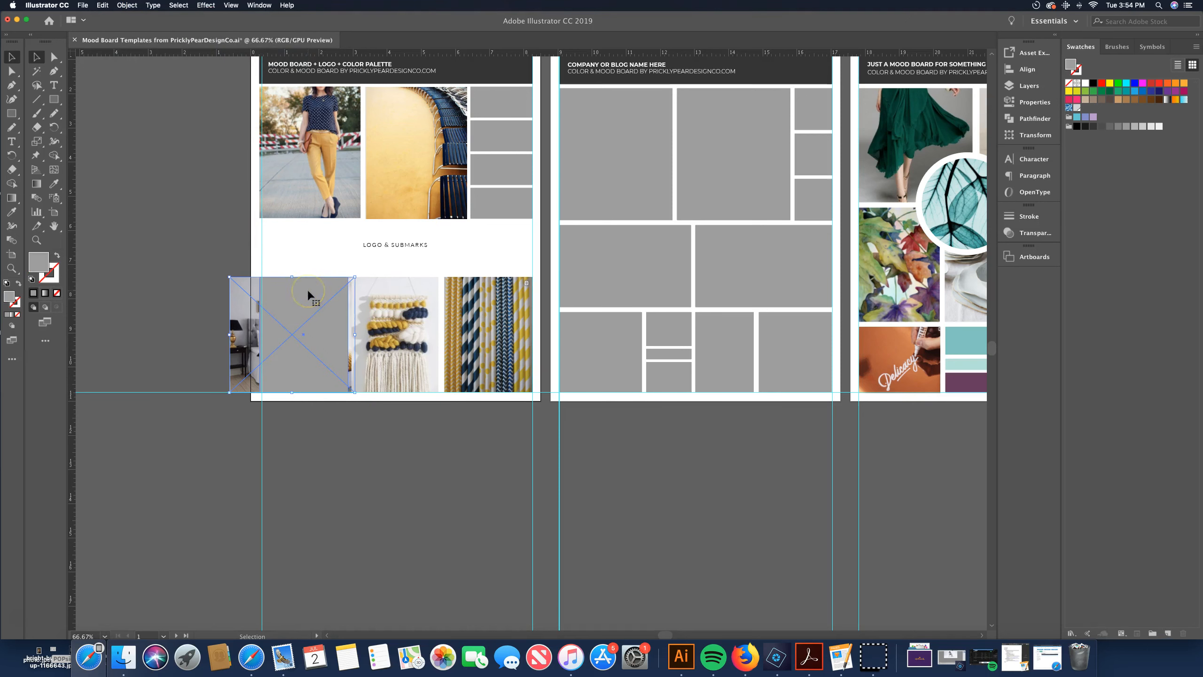
{"action": "key", "text": "super+7"}
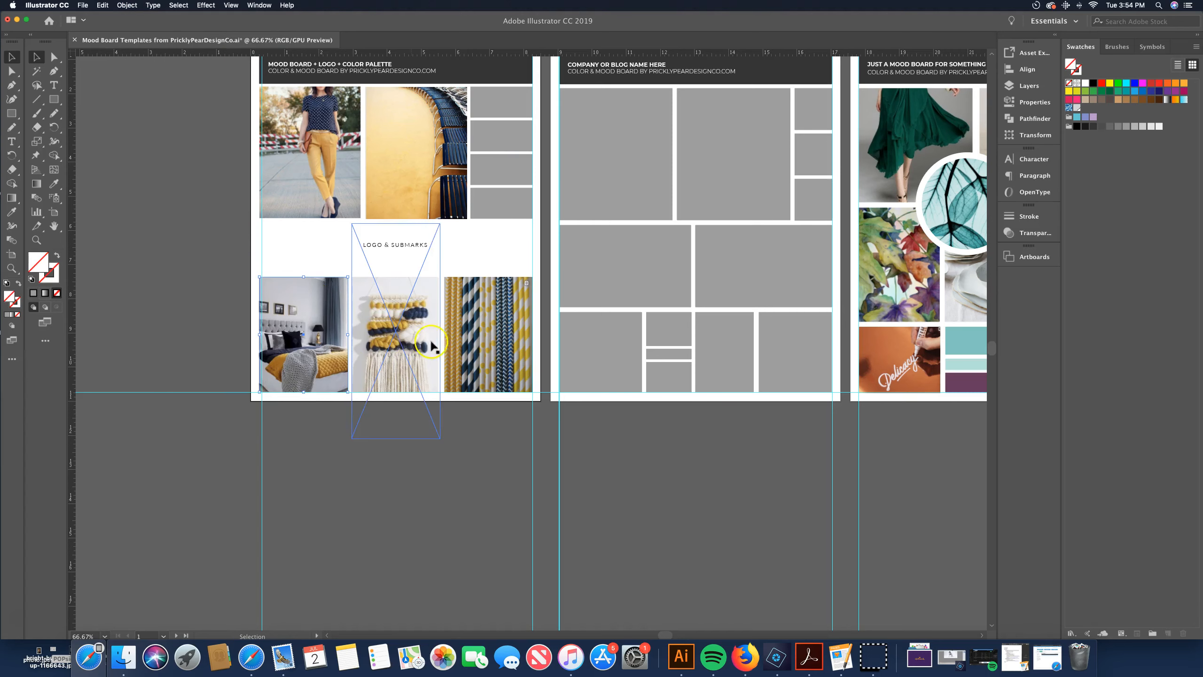
Delete the LOGO & SUBMARKS placeholder text from the first artboard
{"action": "scroll", "coordinate": [278, 332], "scroll_direction": "up", "scroll_amount": 3}
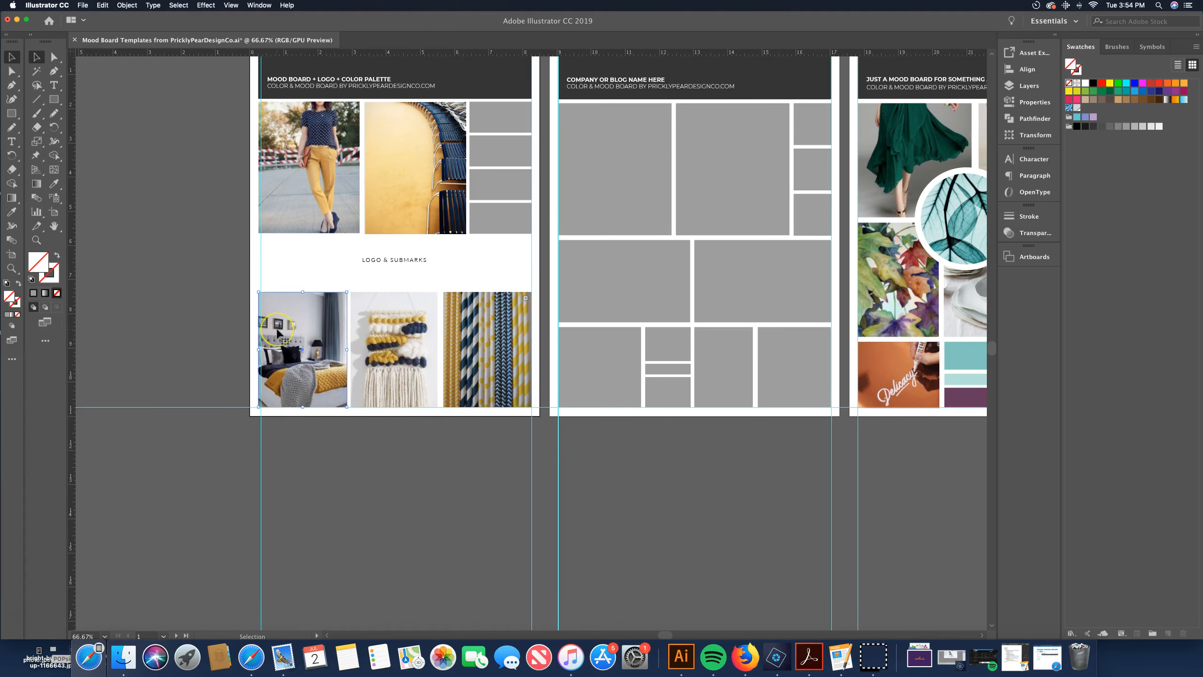
{"action": "scroll", "coordinate": [276, 330], "scroll_direction": "up", "scroll_amount": 2}
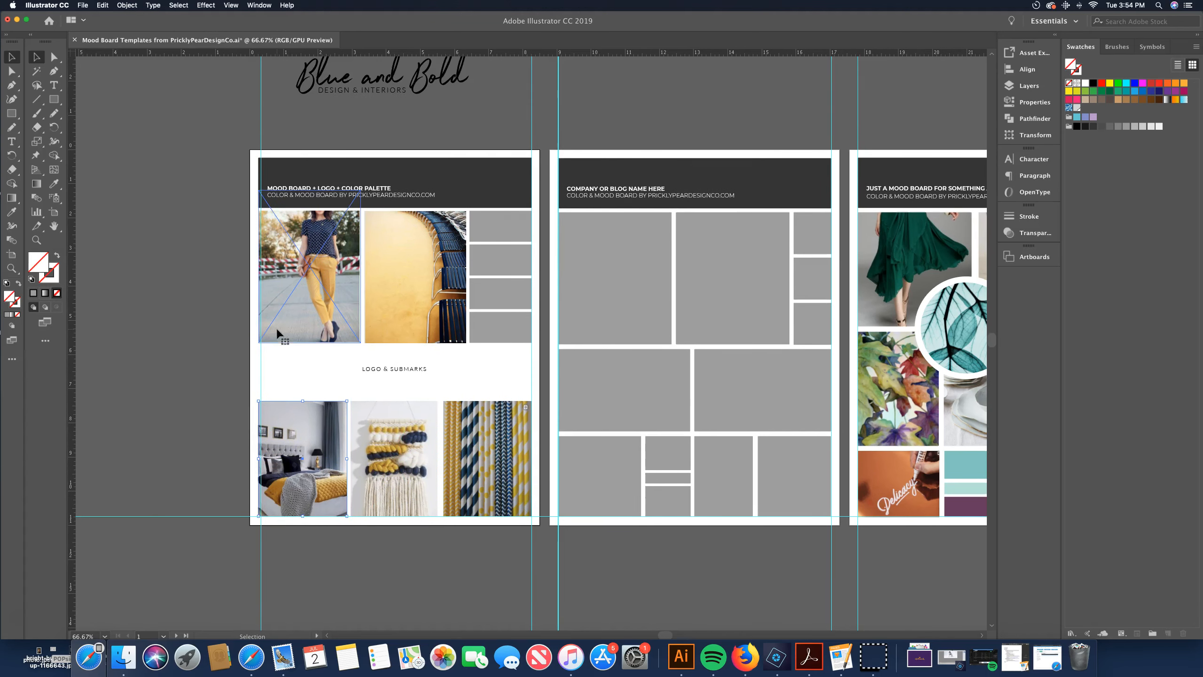
{"action": "left_click", "coordinate": [407, 372]}
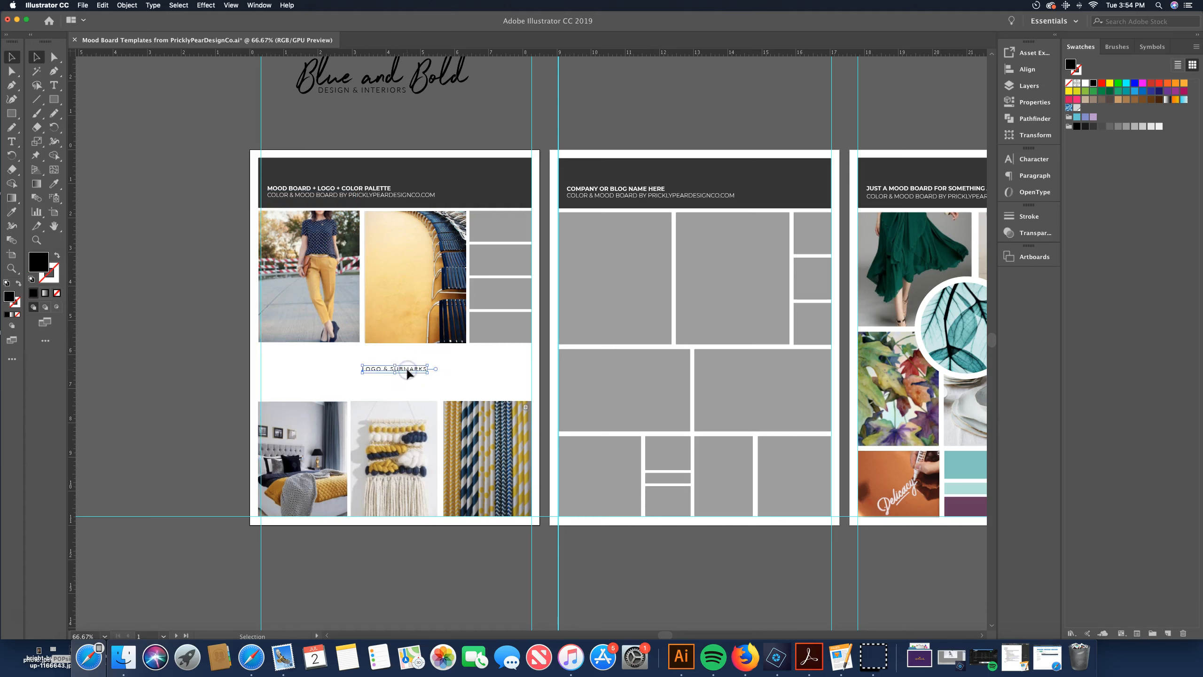
{"action": "key", "text": "Delete"}
Move the Blue and Bold logo into the white band between the two rows of photos
{"action": "left_click", "coordinate": [346, 81]}
{"action": "left_click_drag", "start_coordinate": [359, 95], "coordinate": [374, 378]}
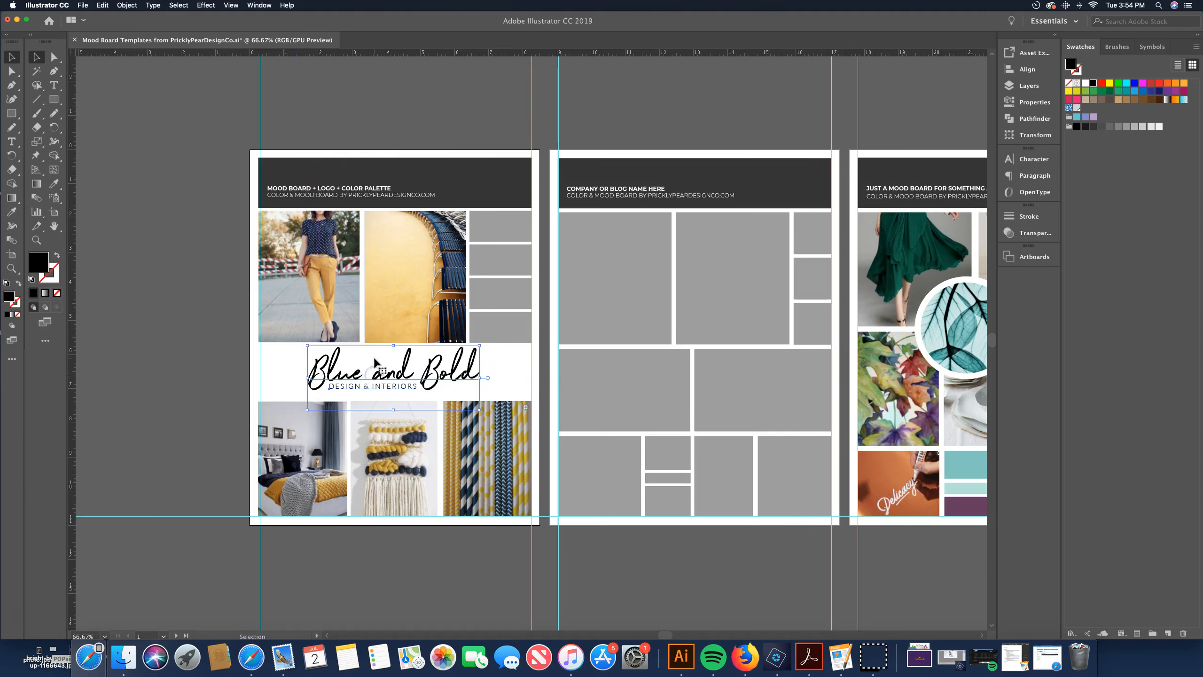
{"action": "left_click", "coordinate": [434, 88]}
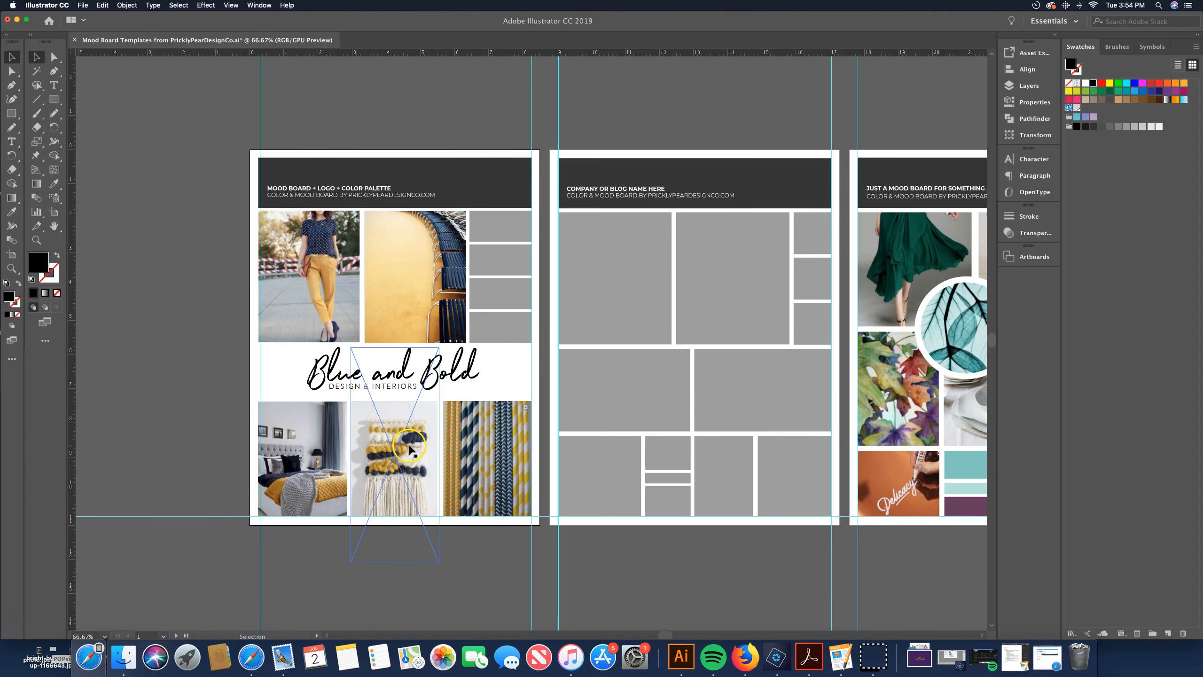
{"action": "left_click", "coordinate": [421, 216]}
{"action": "left_click", "coordinate": [548, 227]}
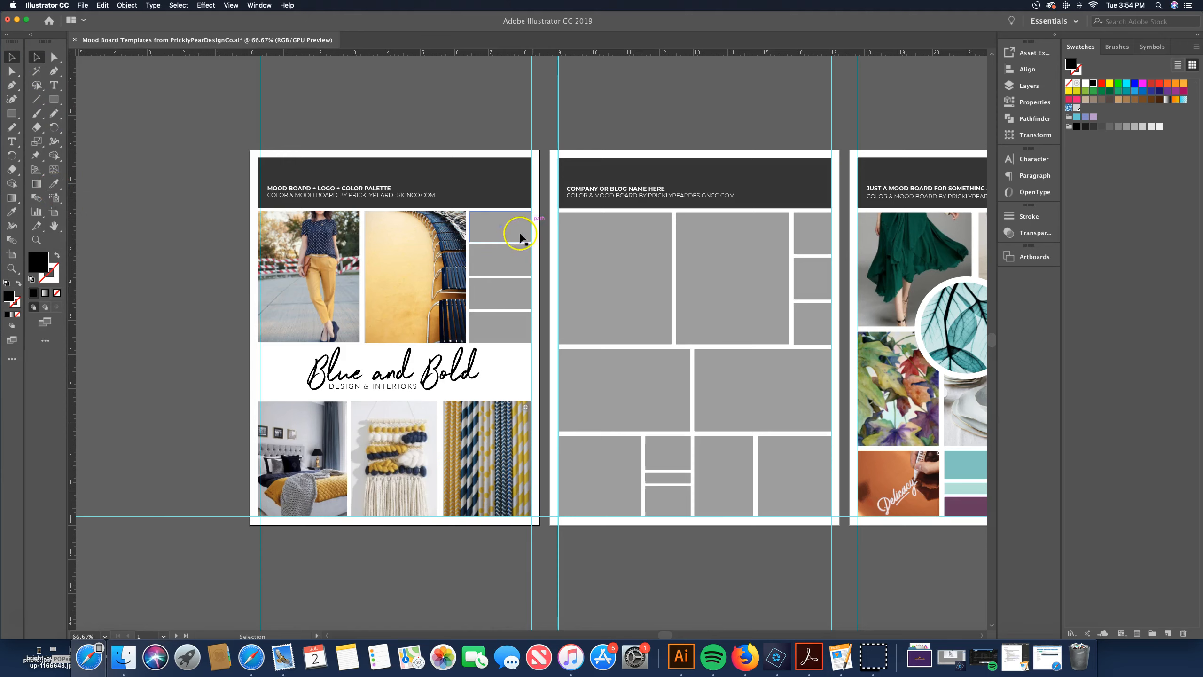
Fill the top color-palette box with the mustard yellow sampled from the chair photo using the Eyedropper
{"action": "left_click", "coordinate": [504, 226]}
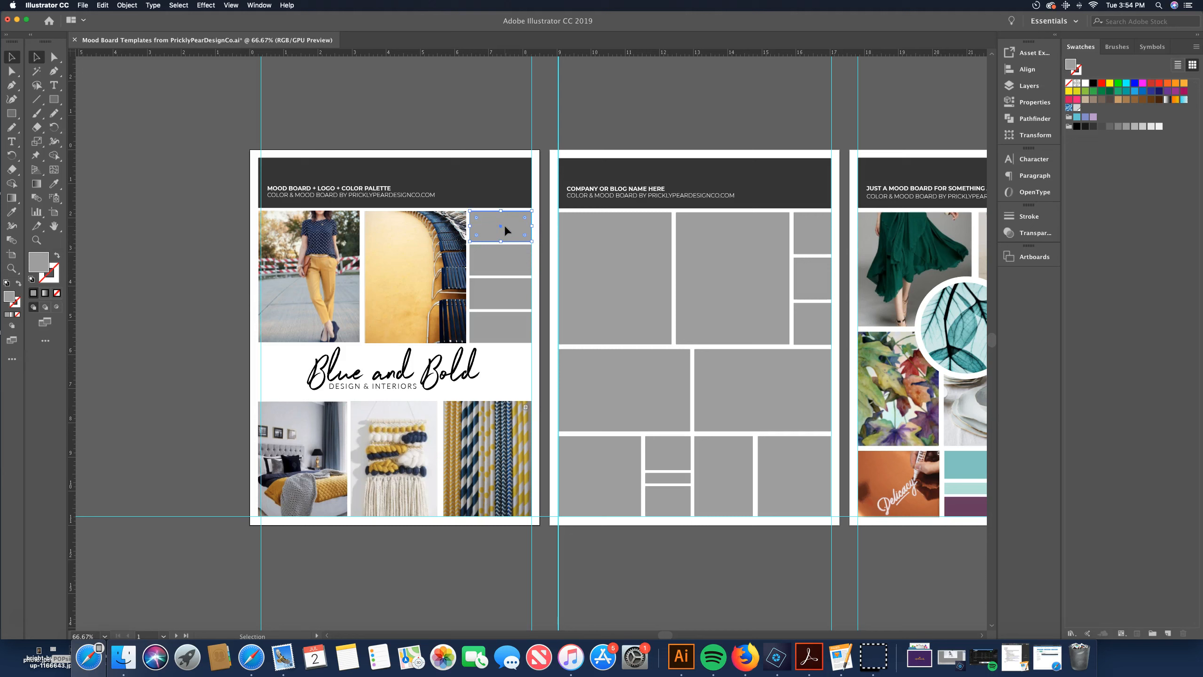
{"action": "key", "text": "i"}
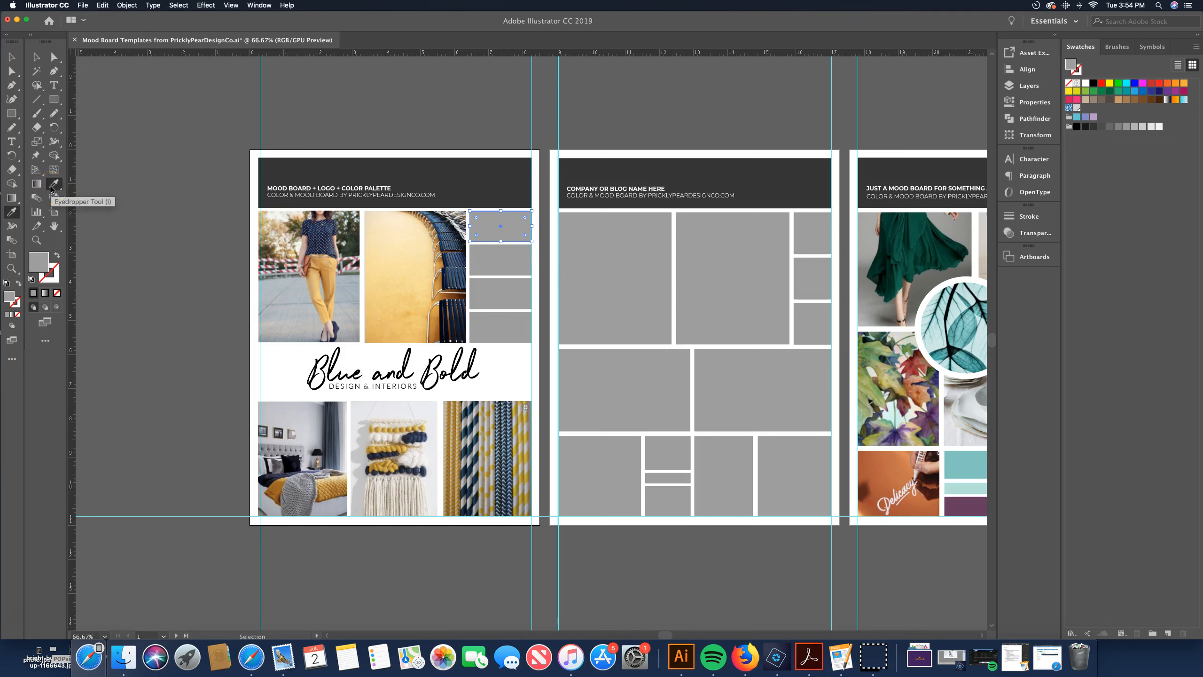
{"action": "left_click", "coordinate": [440, 262]}
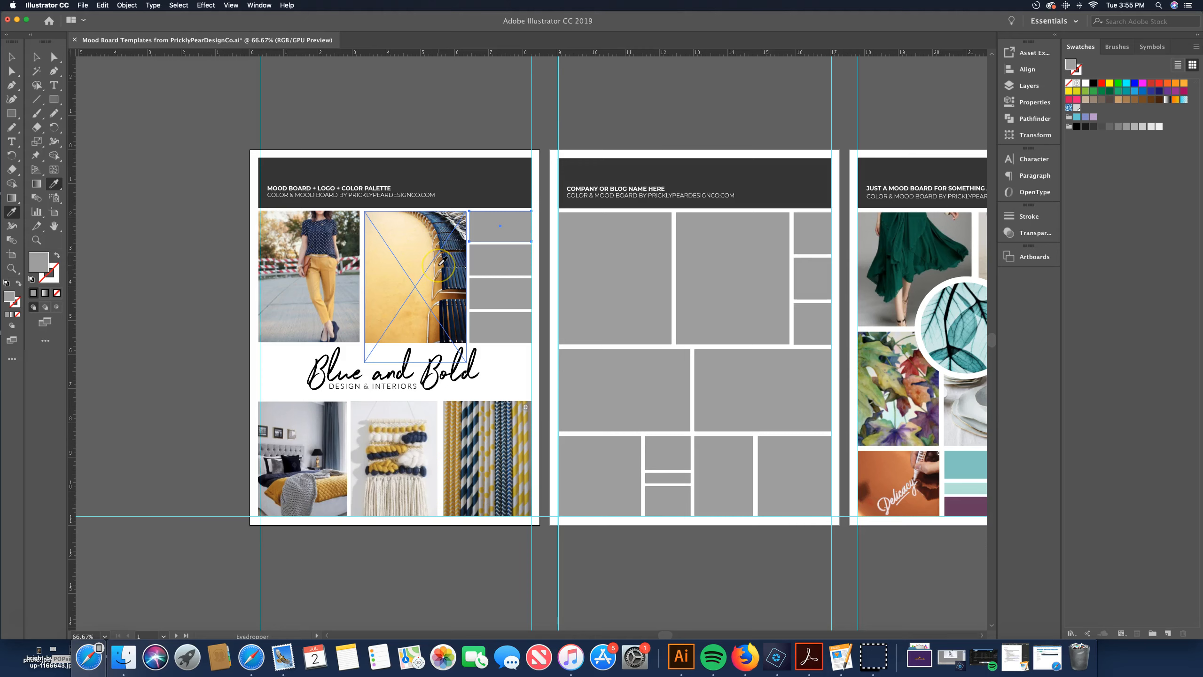
{"action": "key", "text": "super+equal"}
{"action": "scroll", "coordinate": [432, 344], "scroll_direction": "down", "scroll_amount": 2}
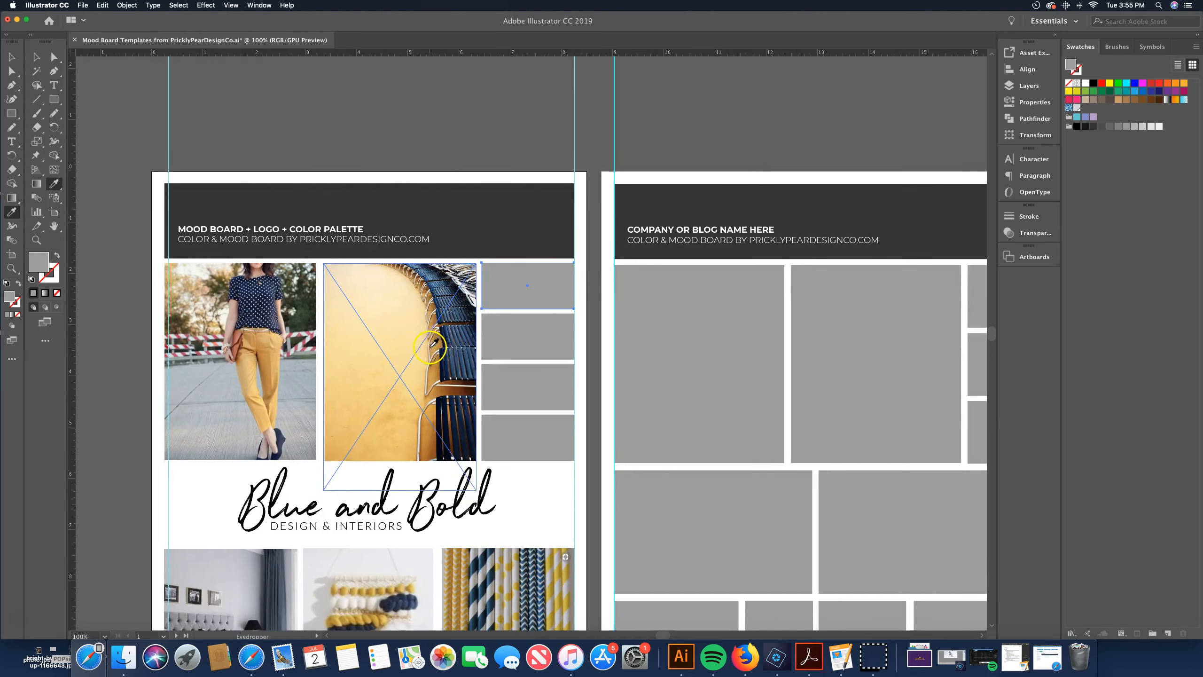
{"action": "left_click", "coordinate": [440, 340]}
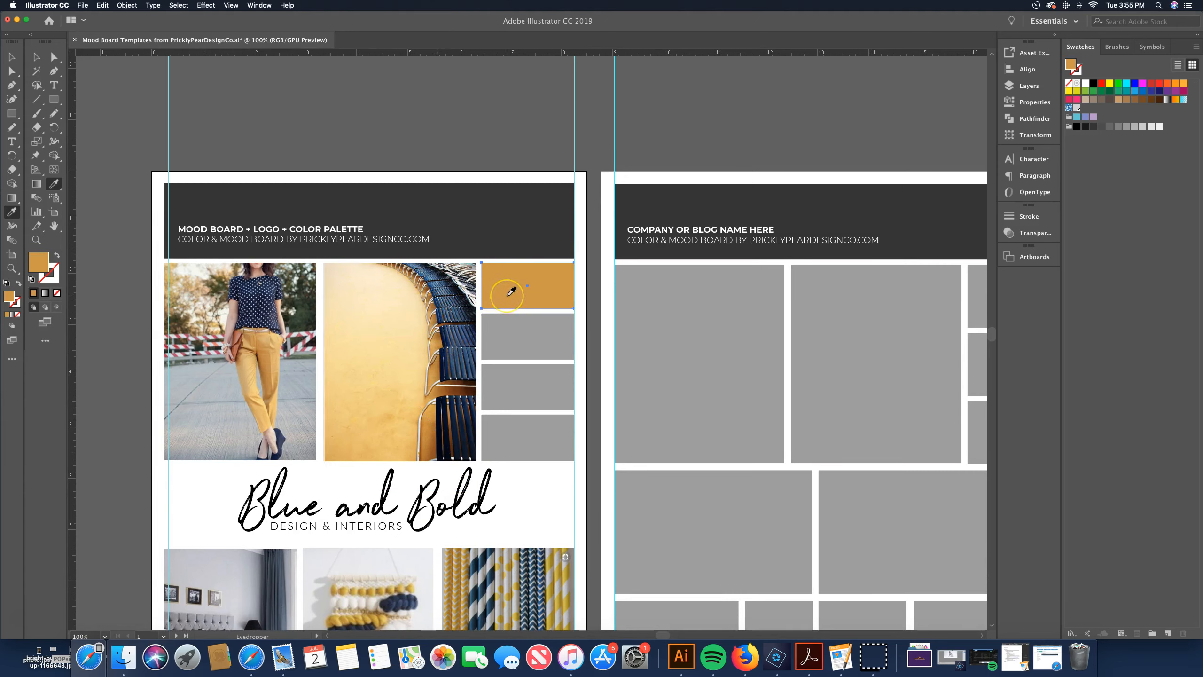
Fill the second palette box with the pale yellow sampled from the chair photo's background
{"action": "key", "text": "v"}
{"action": "left_click", "coordinate": [506, 340]}
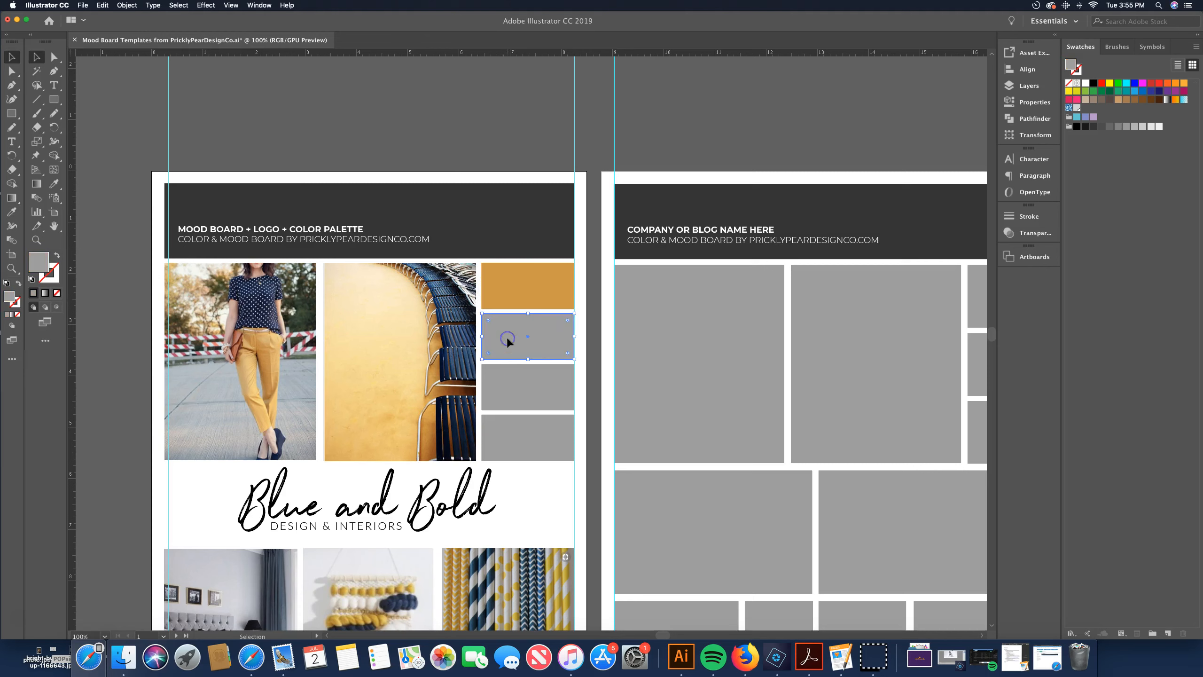
{"action": "key", "text": "i"}
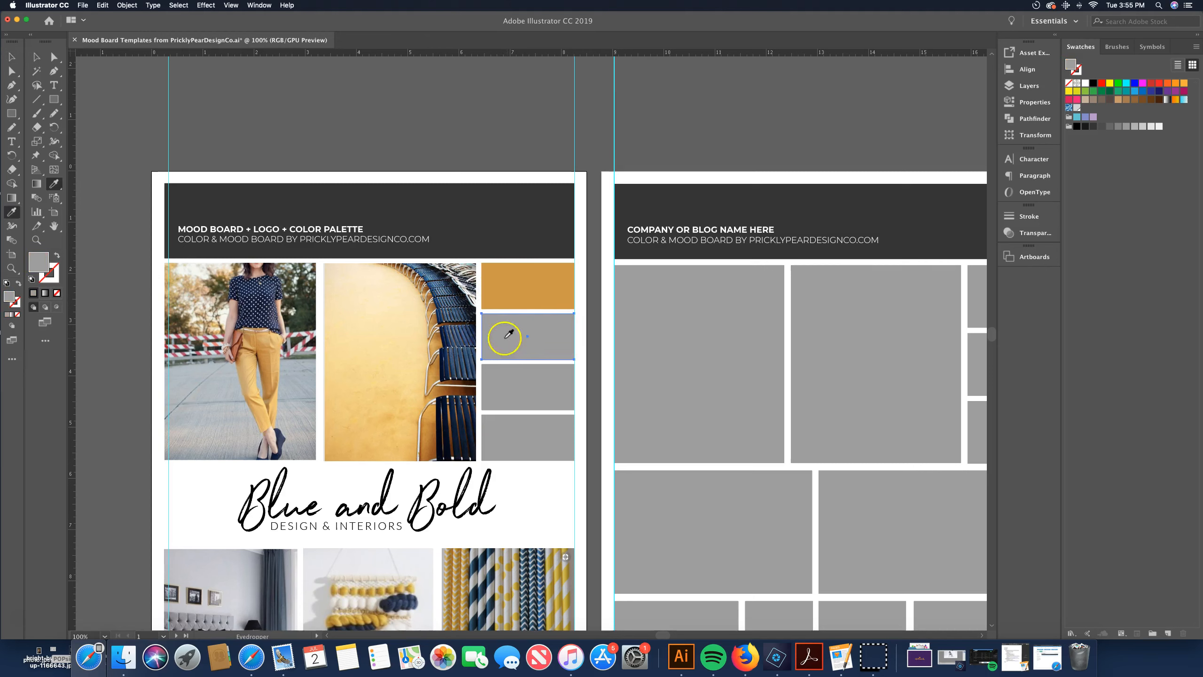
{"action": "left_click", "coordinate": [402, 305]}
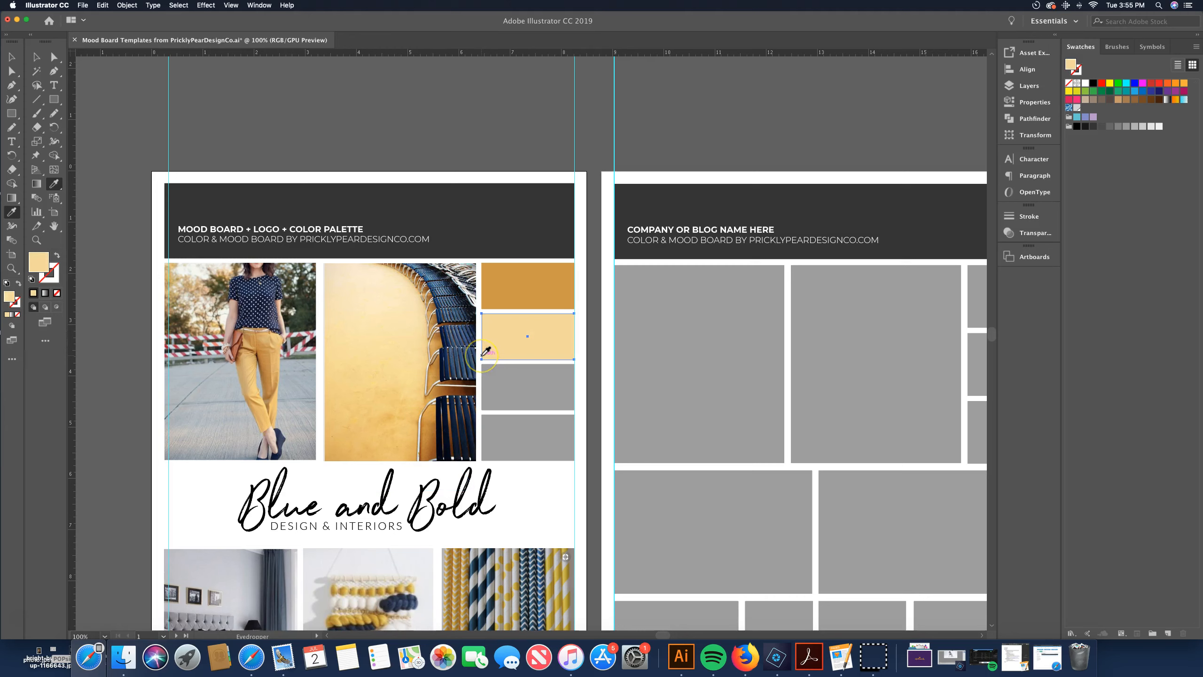
Fill the third palette box with the navy blue sampled from the chair photo
{"action": "key", "text": "v"}
{"action": "left_click", "coordinate": [504, 386]}
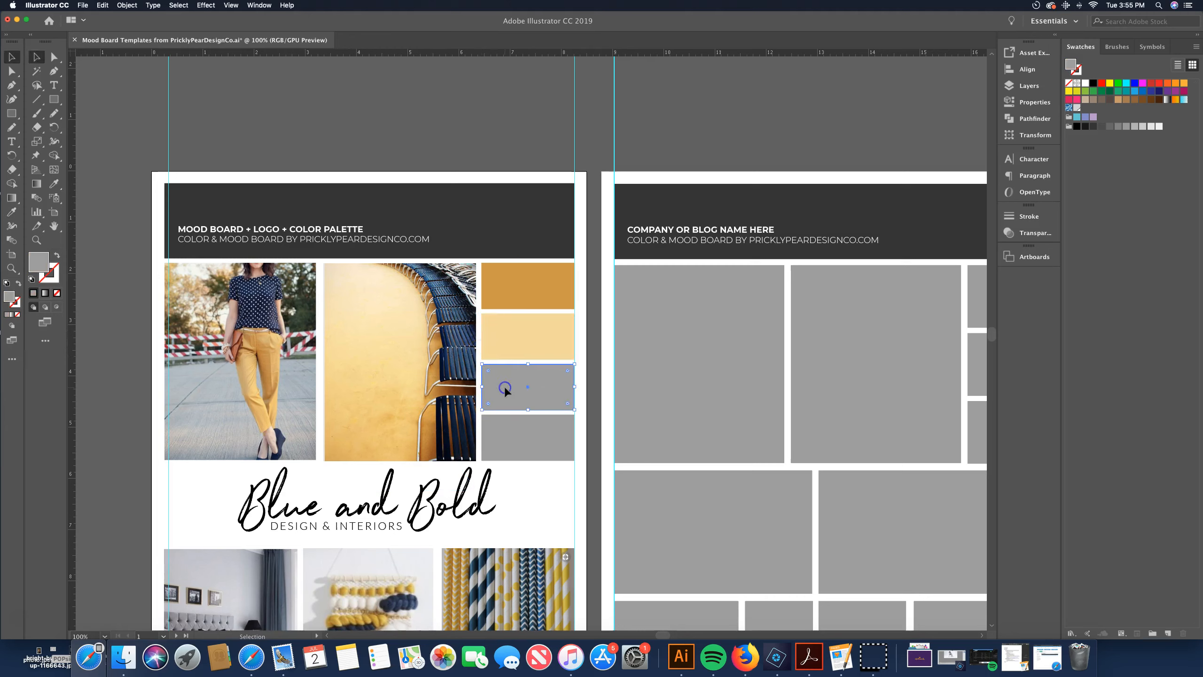
{"action": "key", "text": "i"}
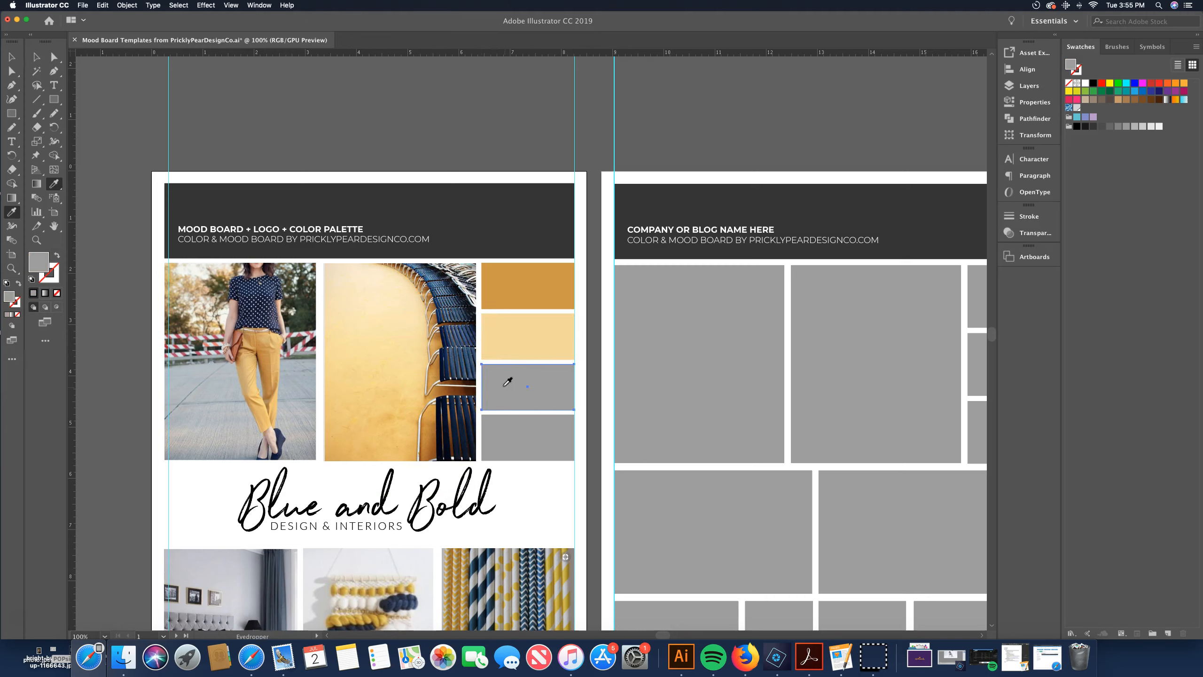
{"action": "left_click", "coordinate": [450, 342]}
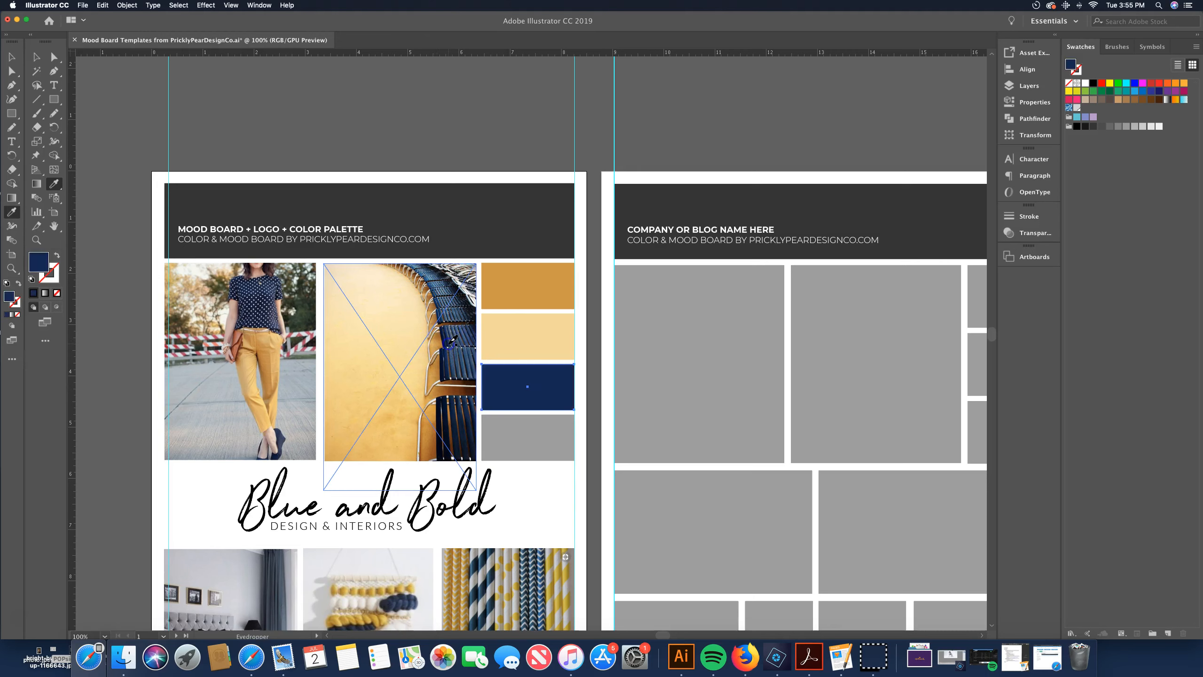
Fill the bottom palette box with a lighter blue sampled from the chair photo, then deselect it
{"action": "key", "text": "v"}
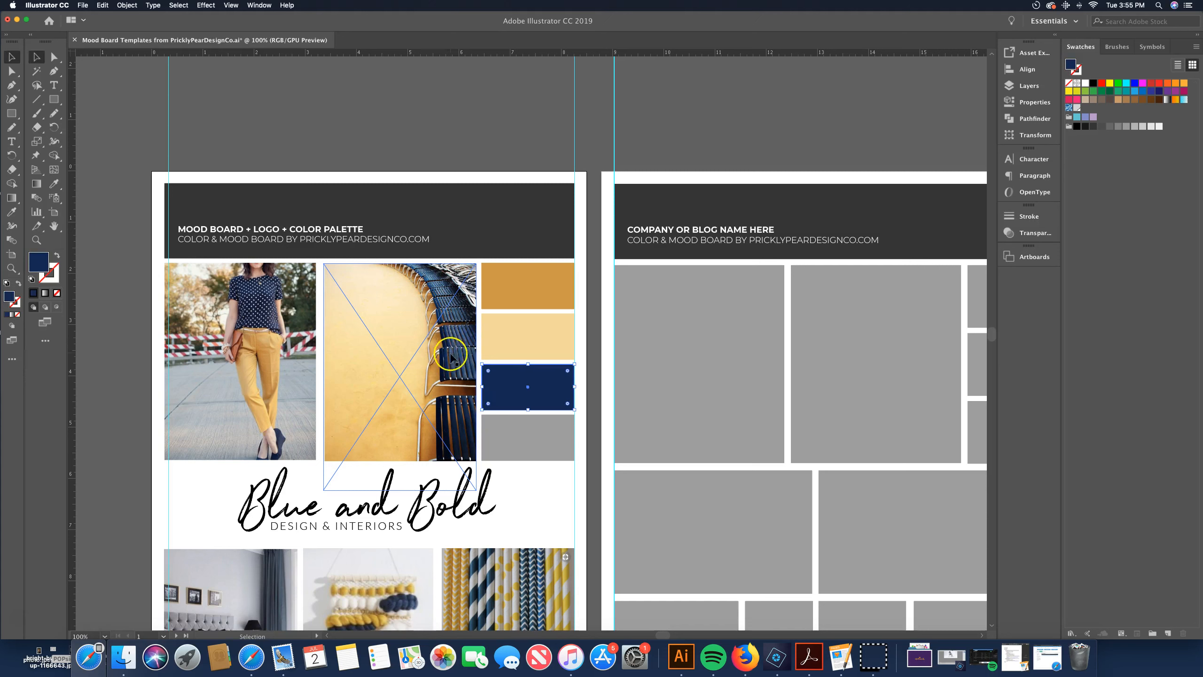
{"action": "left_click", "coordinate": [510, 429]}
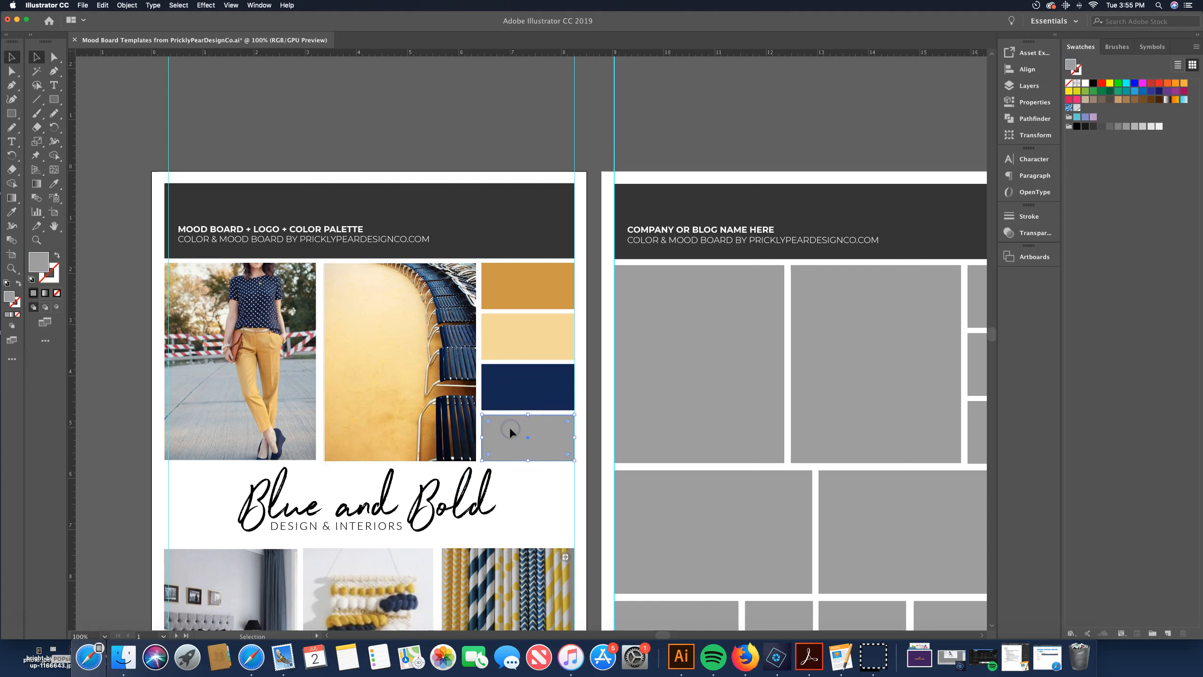
{"action": "key", "text": "i"}
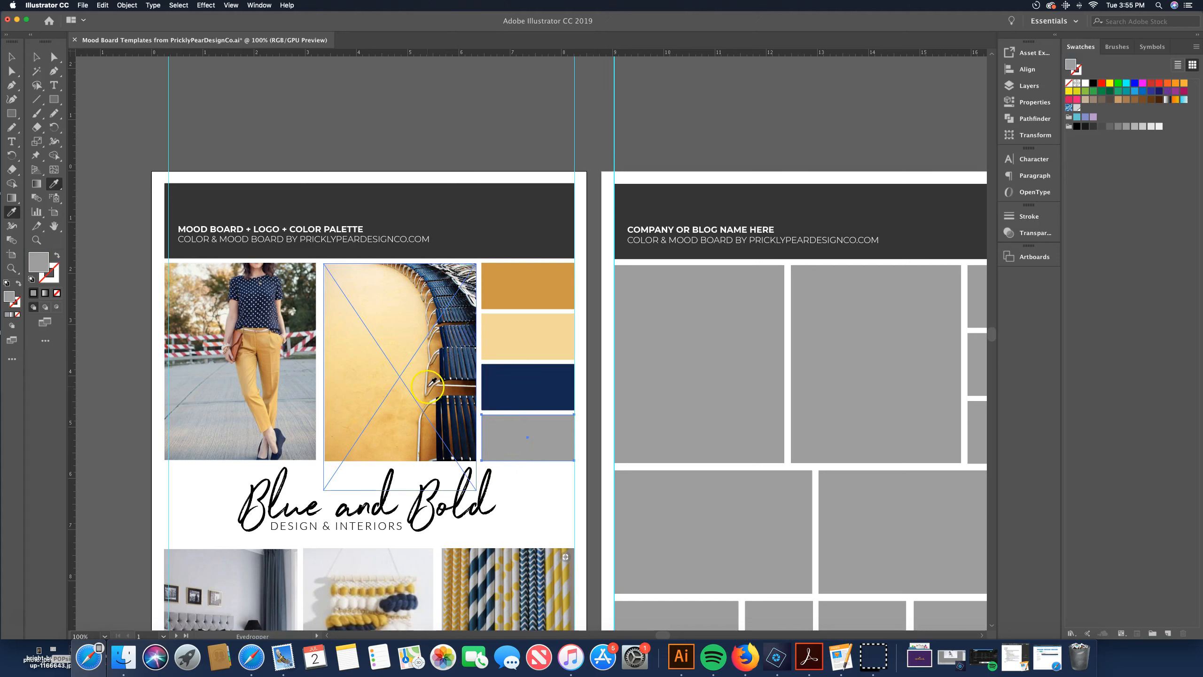
{"action": "left_click", "coordinate": [459, 354]}
{"action": "left_click", "coordinate": [12, 57]}
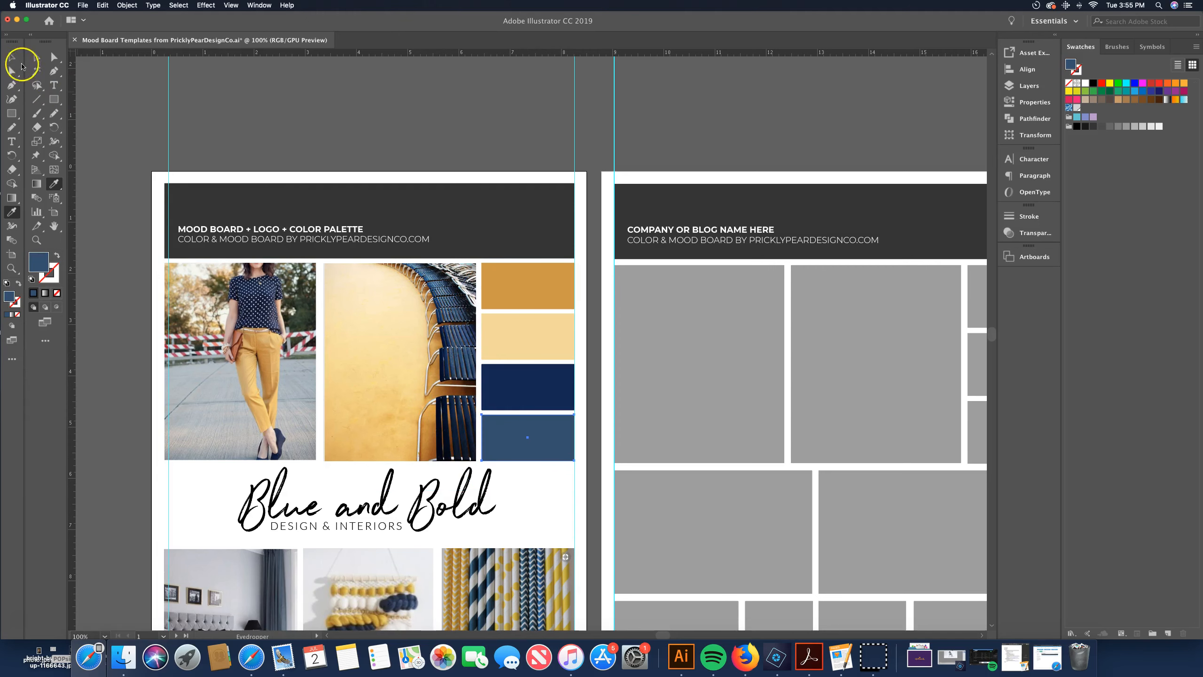
{"action": "left_click", "coordinate": [297, 97]}
{"action": "scroll", "coordinate": [411, 204], "scroll_direction": "down", "scroll_amount": 2}
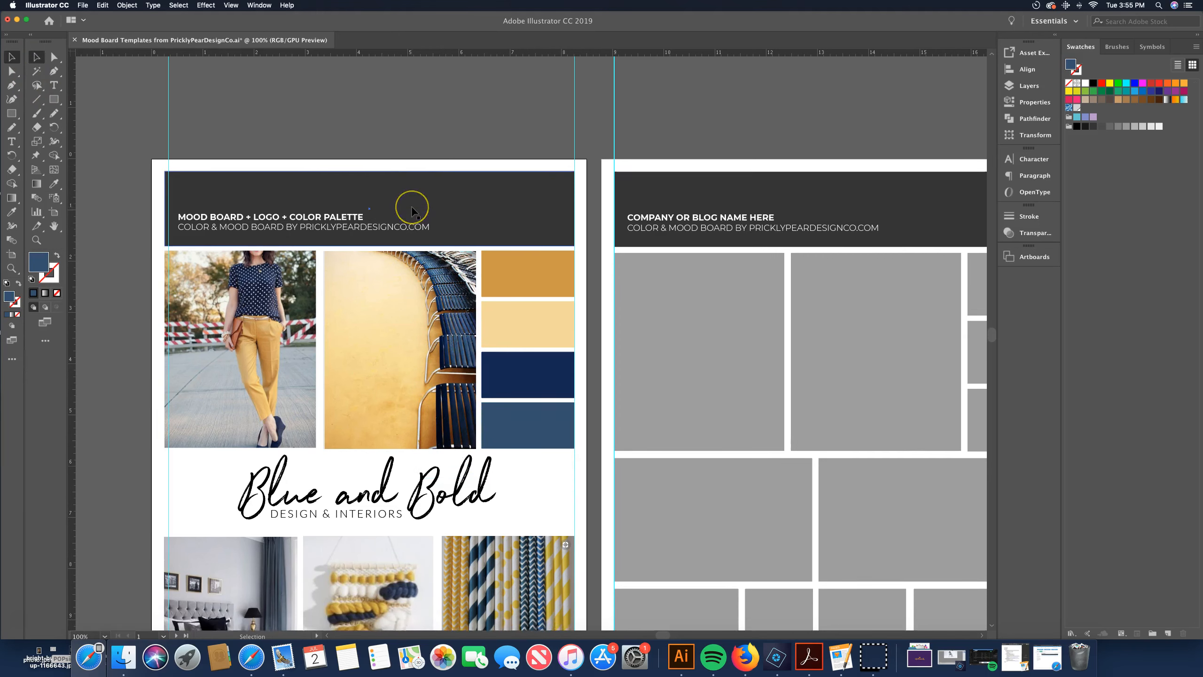
{"action": "scroll", "coordinate": [412, 210], "scroll_direction": "down", "scroll_amount": 3}
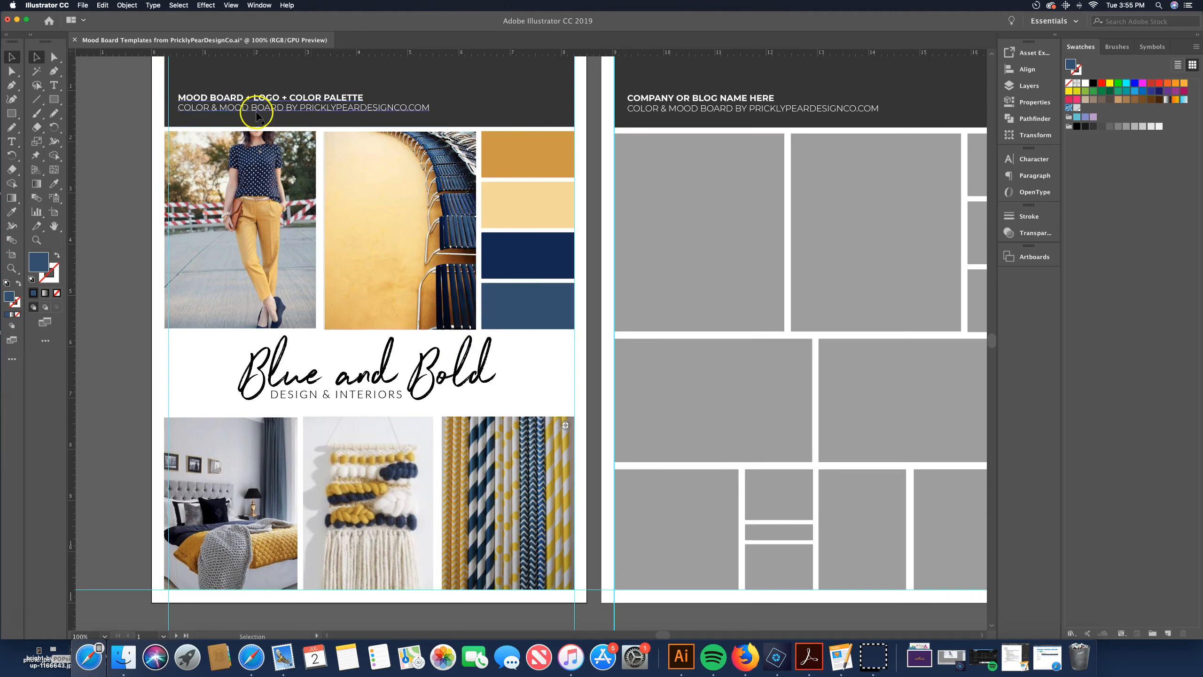
{"action": "left_click", "coordinate": [82, 5]}
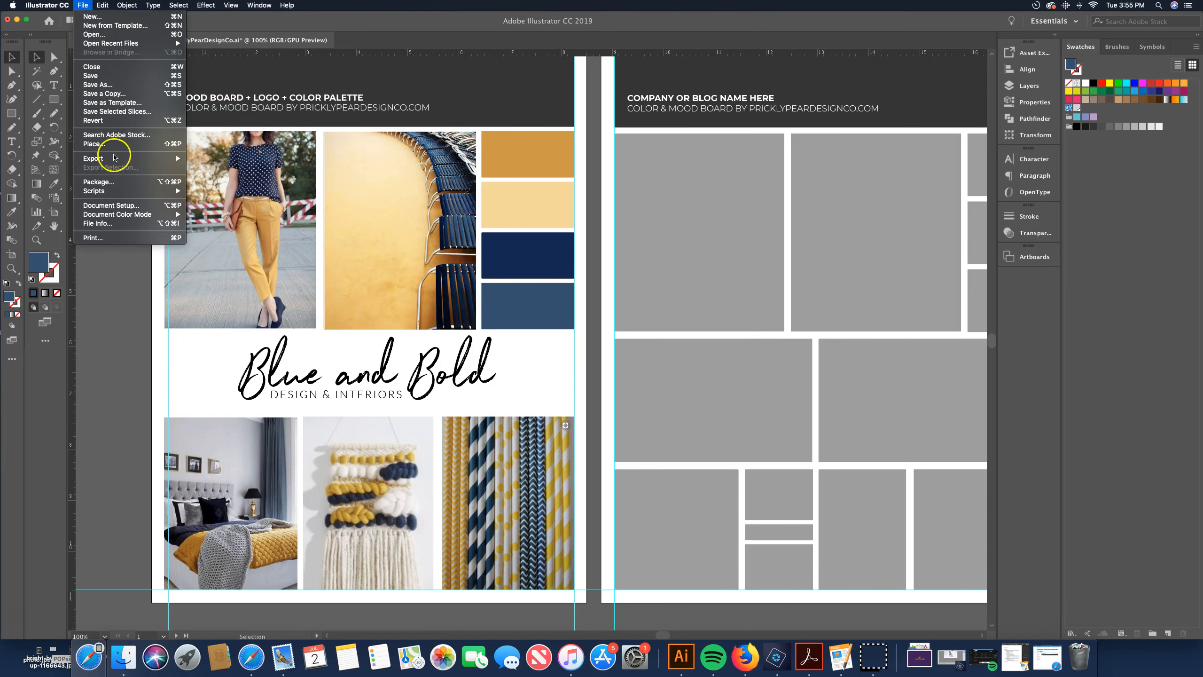
{"action": "mouse_move", "coordinate": [114, 158]}
{"action": "left_click", "coordinate": [225, 168]}
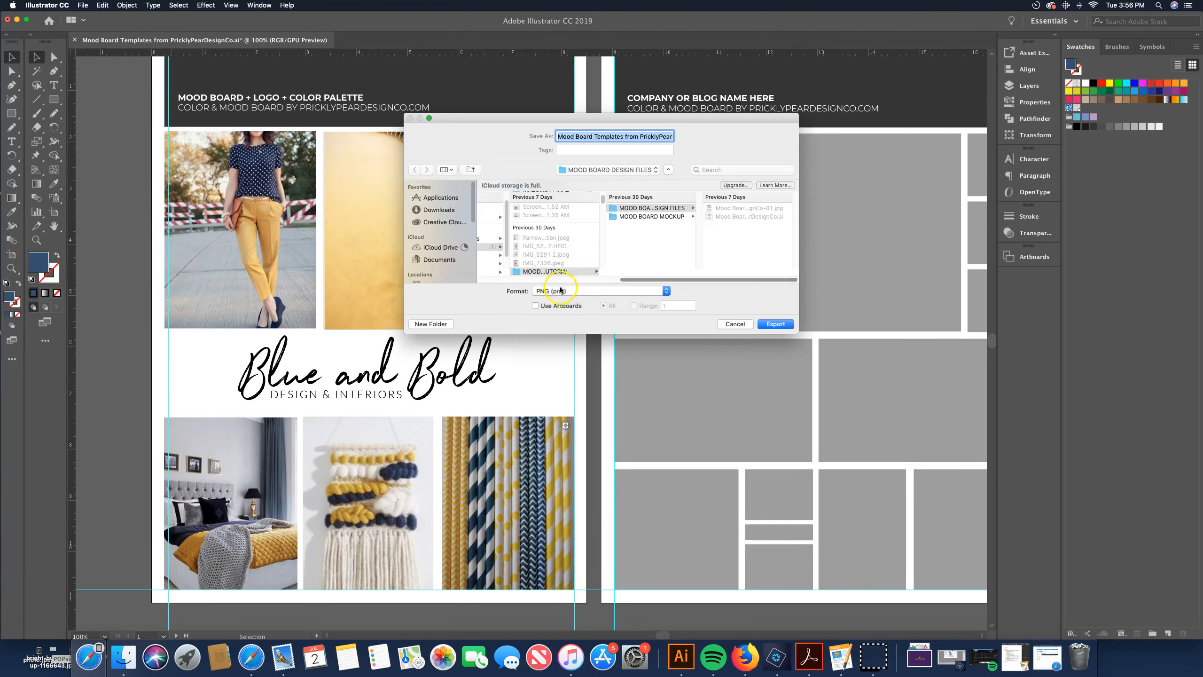
{"action": "left_click", "coordinate": [611, 291]}
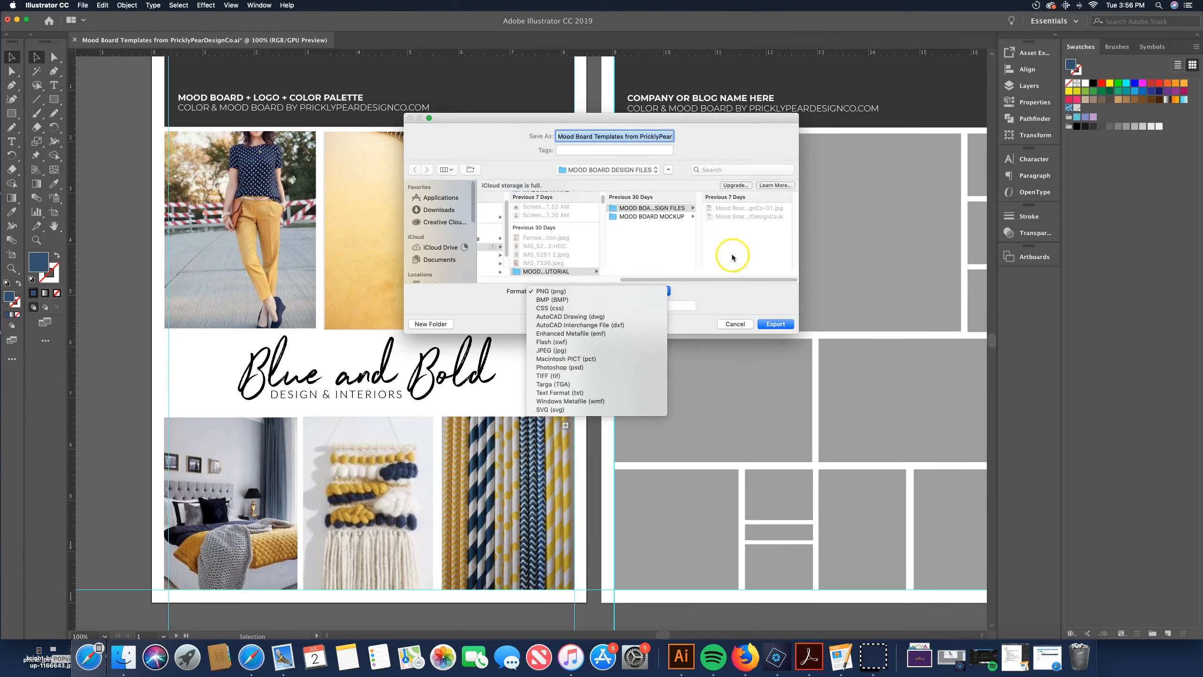
{"action": "left_click", "coordinate": [738, 303]}
{"action": "left_click", "coordinate": [737, 325]}
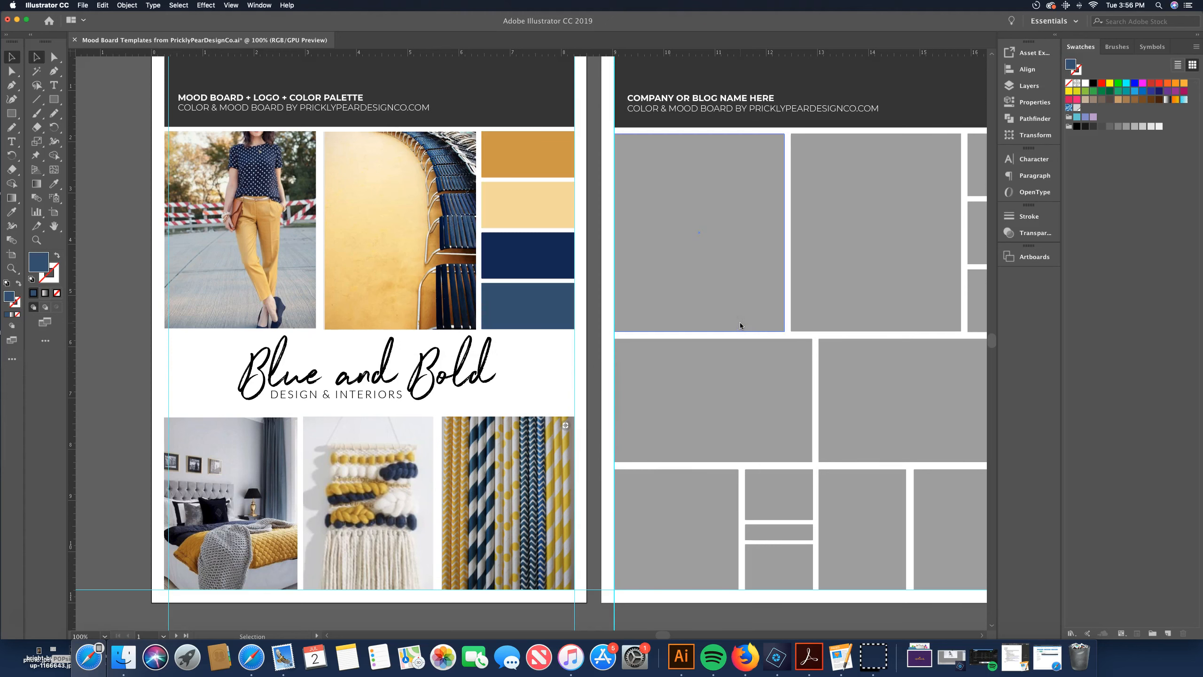